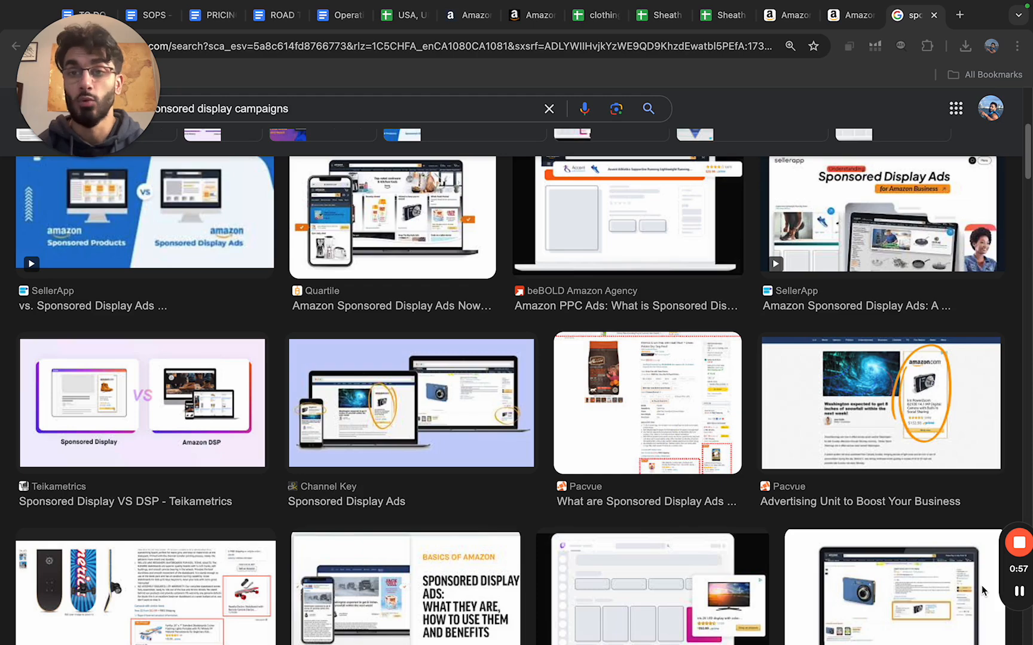
Switch to the Amazon product page for the adidas Swift Run sneaker and look it over for ad placements.
{"action": "left_click", "coordinate": [855, 15]}
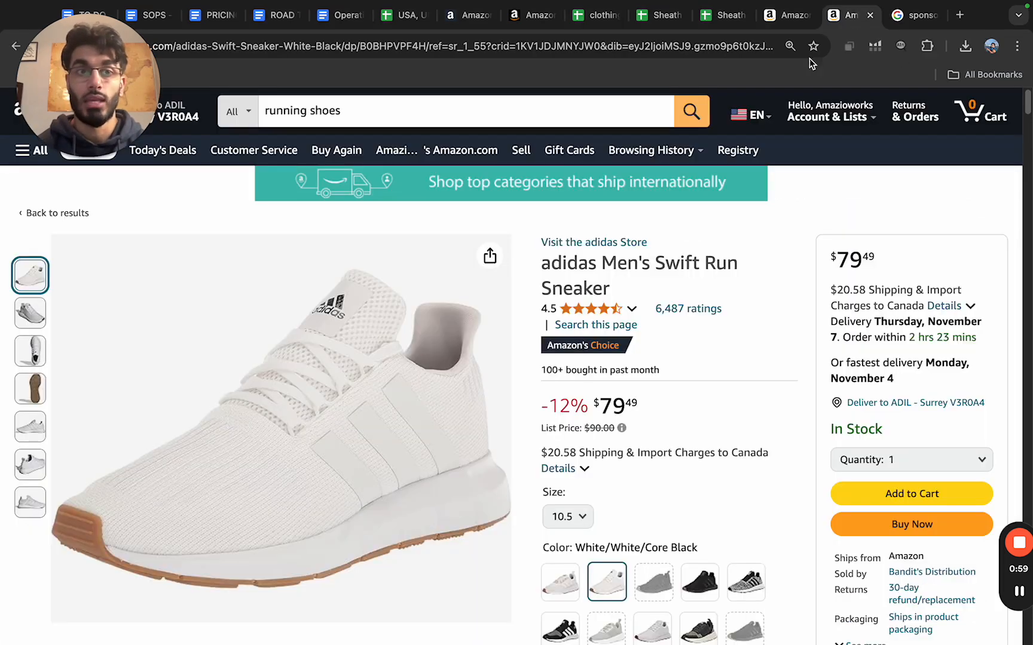
{"action": "scroll", "coordinate": [662, 313], "scroll_direction": "down", "scroll_amount": 10}
{"action": "left_click_drag", "start_coordinate": [891, 412], "coordinate": [899, 288]}
Switch to the Amazon search results for curtains and examine the sponsored listings and the brands related to the search.
{"action": "left_click", "coordinate": [787, 16]}
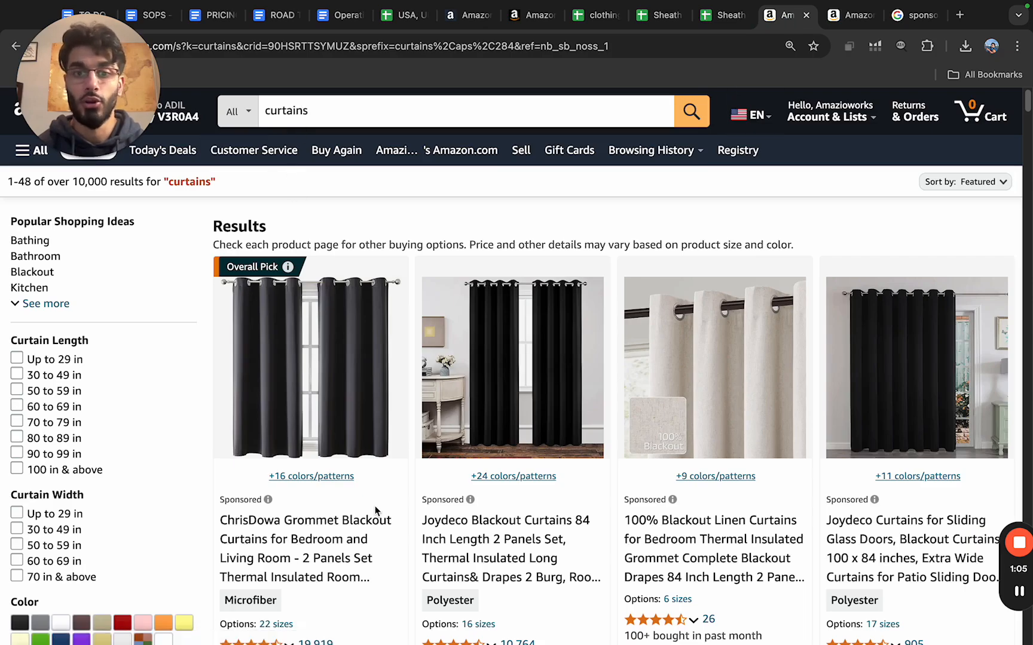
{"action": "scroll", "coordinate": [376, 511], "scroll_direction": "down", "scroll_amount": 15}
{"action": "scroll", "coordinate": [315, 422], "scroll_direction": "down", "scroll_amount": 20}
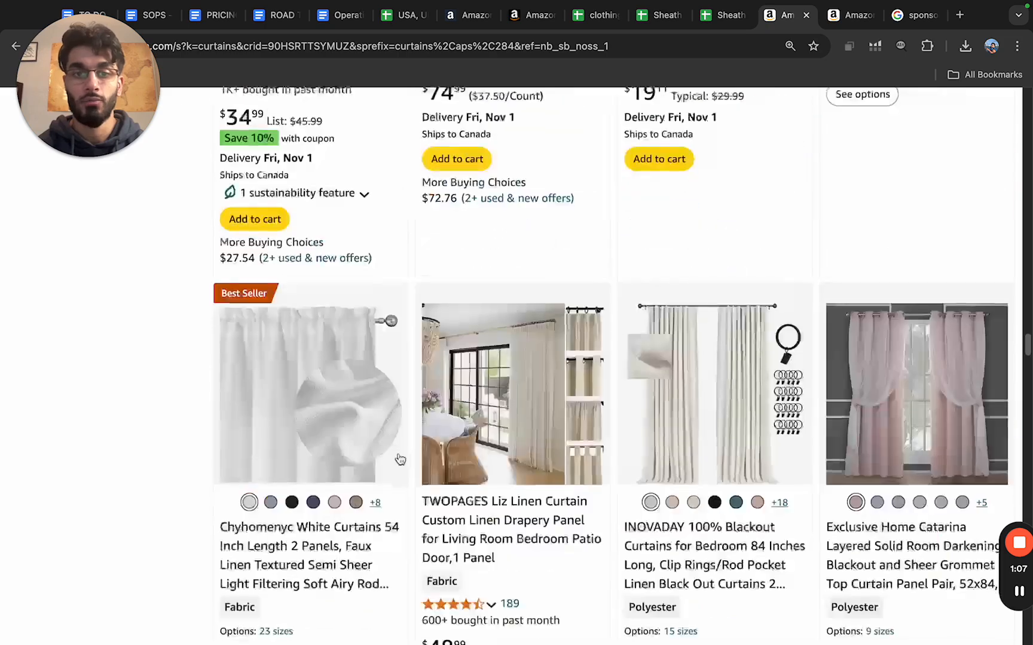
{"action": "scroll", "coordinate": [399, 459], "scroll_direction": "up", "scroll_amount": 3}
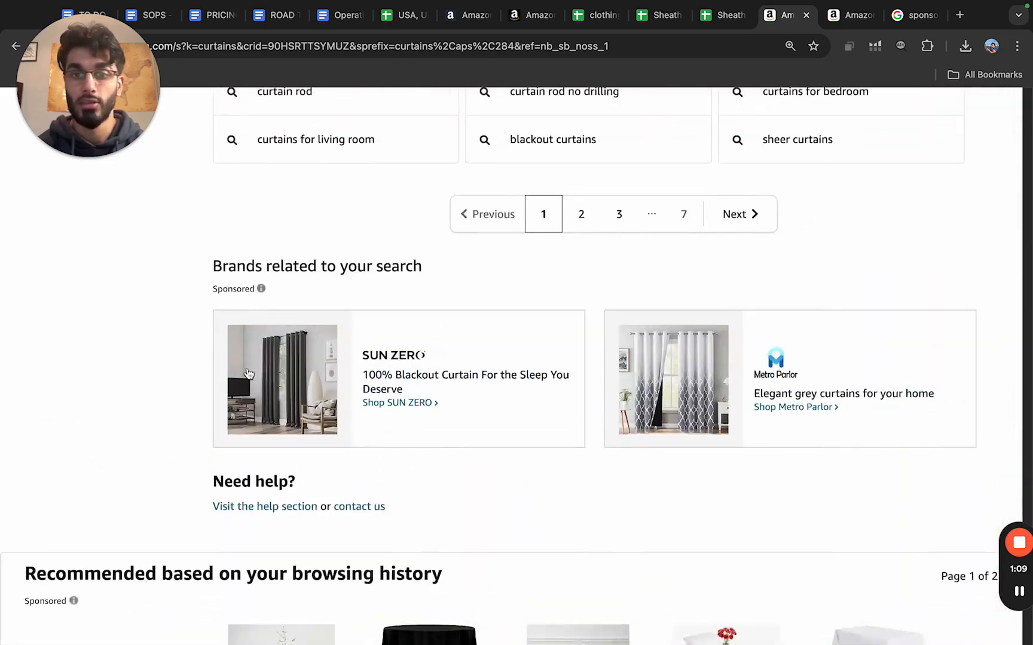
Switch to the Google image results and preview the Pacvue and Jungle Scout examples of Sponsored Display ads.
{"action": "left_click", "coordinate": [914, 15]}
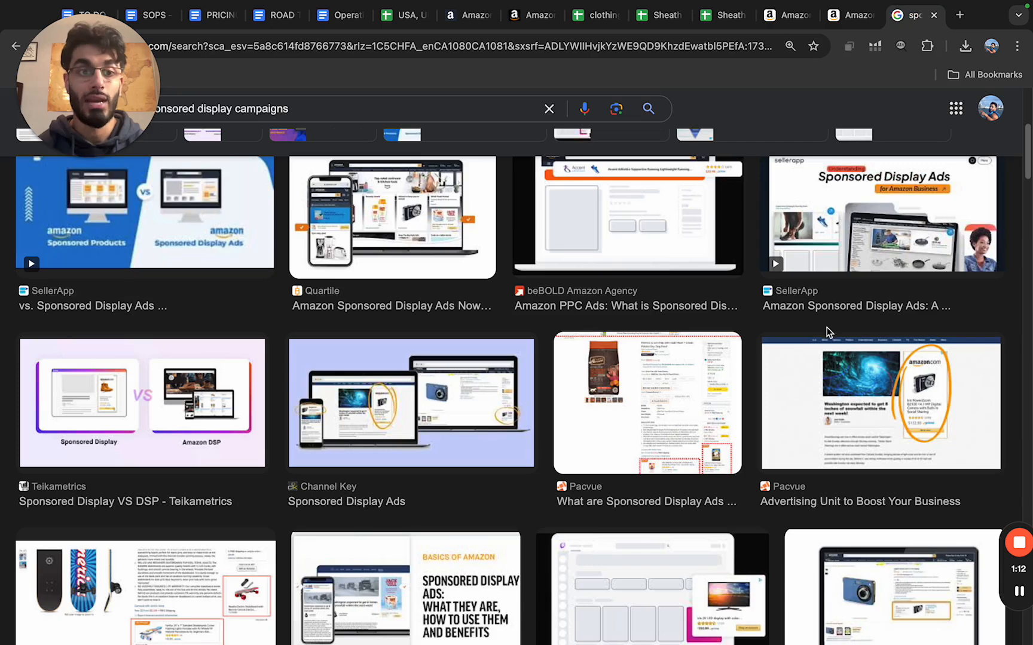
{"action": "left_click", "coordinate": [822, 373]}
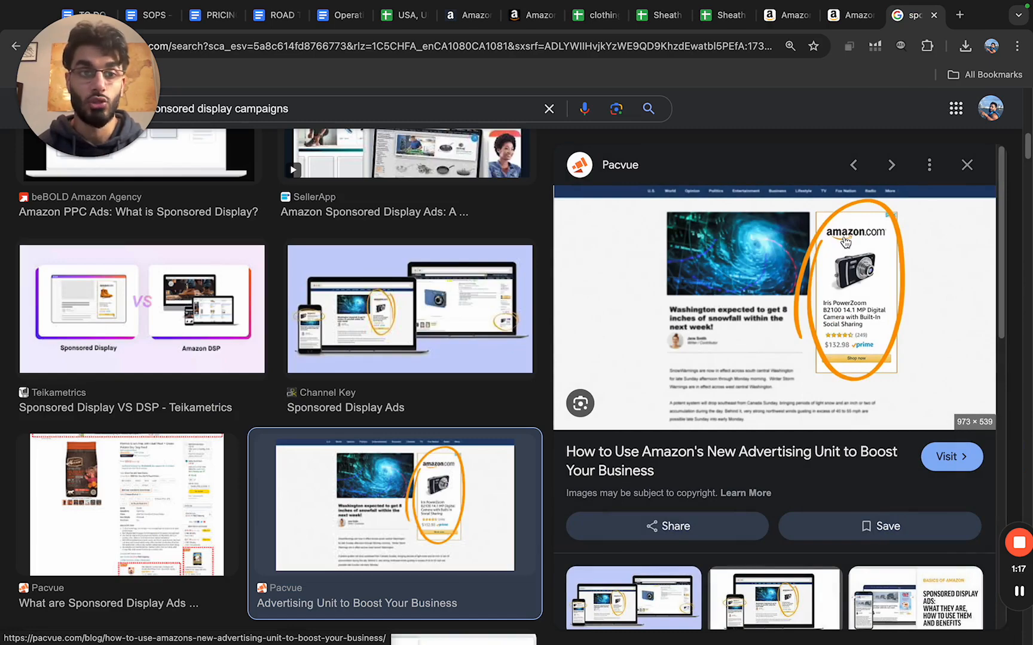
{"action": "left_click", "coordinate": [969, 168]}
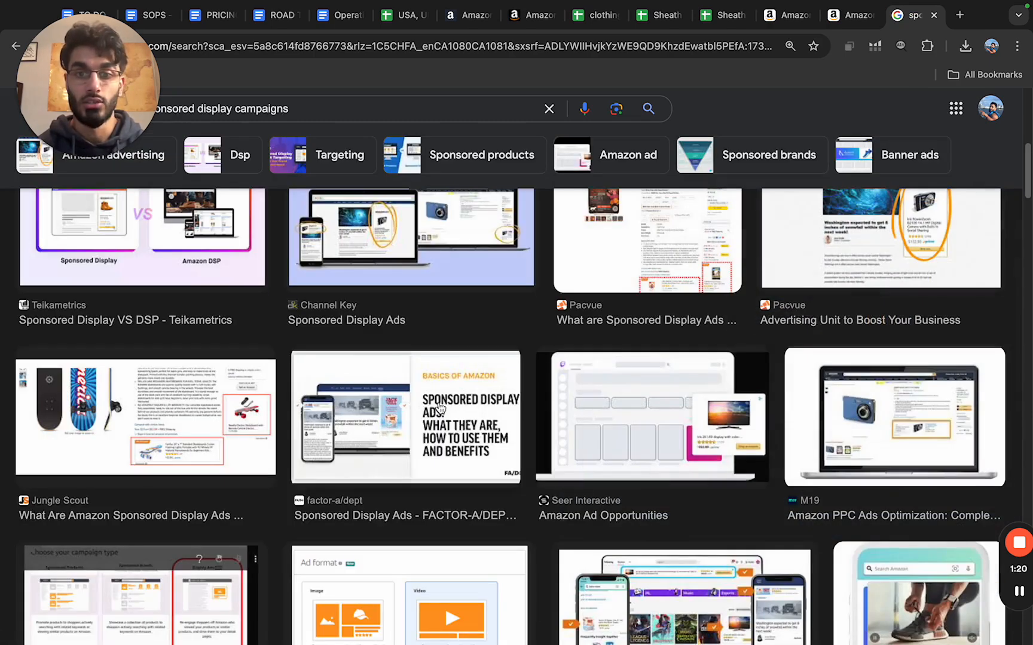
{"action": "scroll", "coordinate": [442, 407], "scroll_direction": "up", "scroll_amount": 1}
{"action": "left_click", "coordinate": [155, 495]}
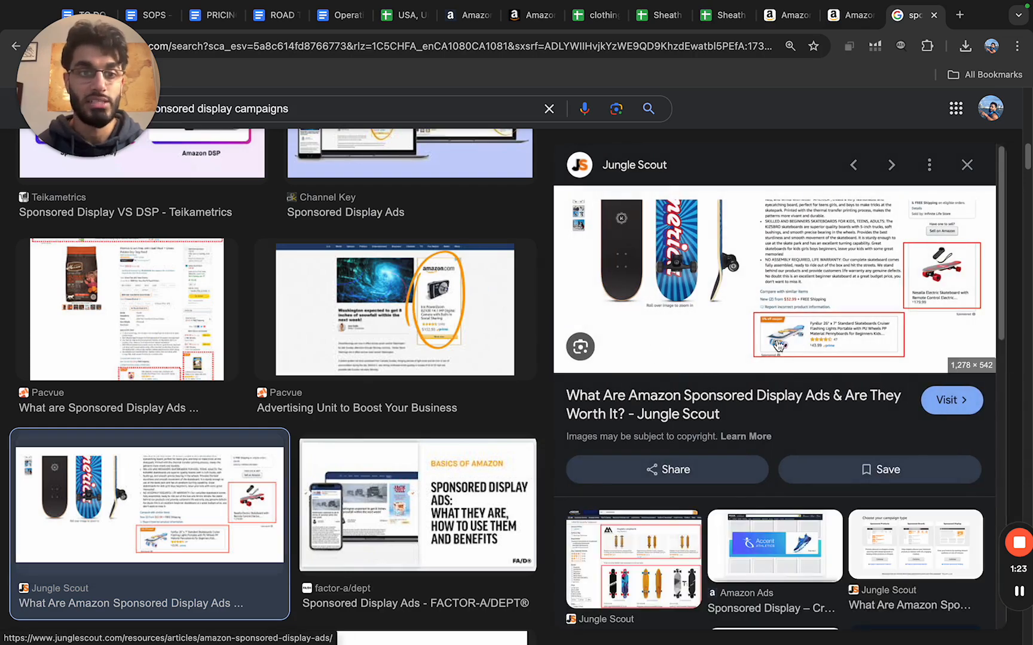
{"action": "left_click", "coordinate": [967, 166]}
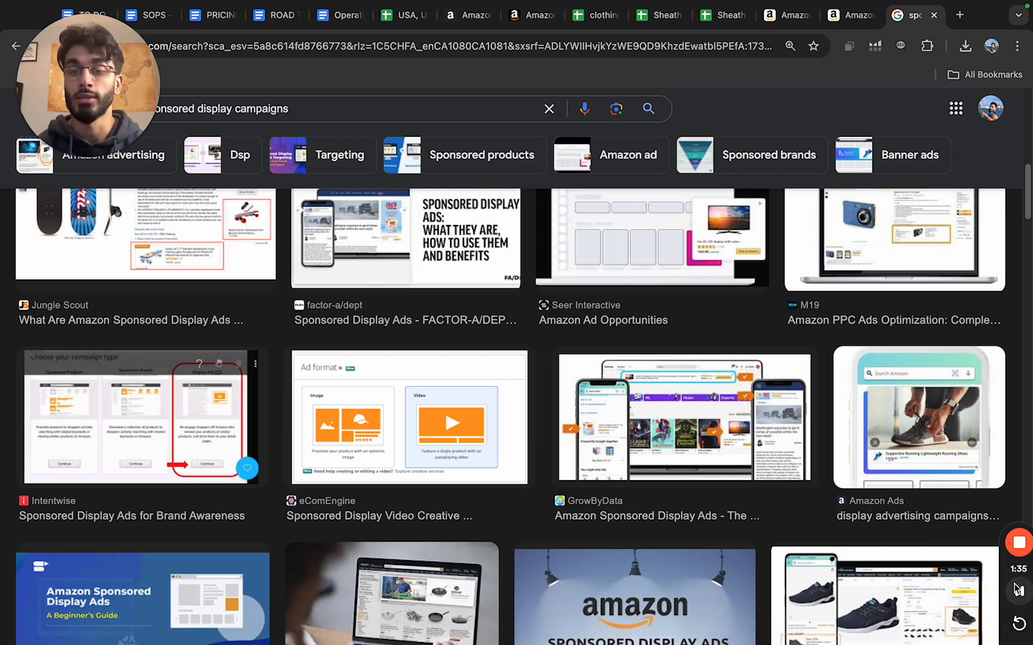
{"action": "left_click", "coordinate": [1016, 590]}
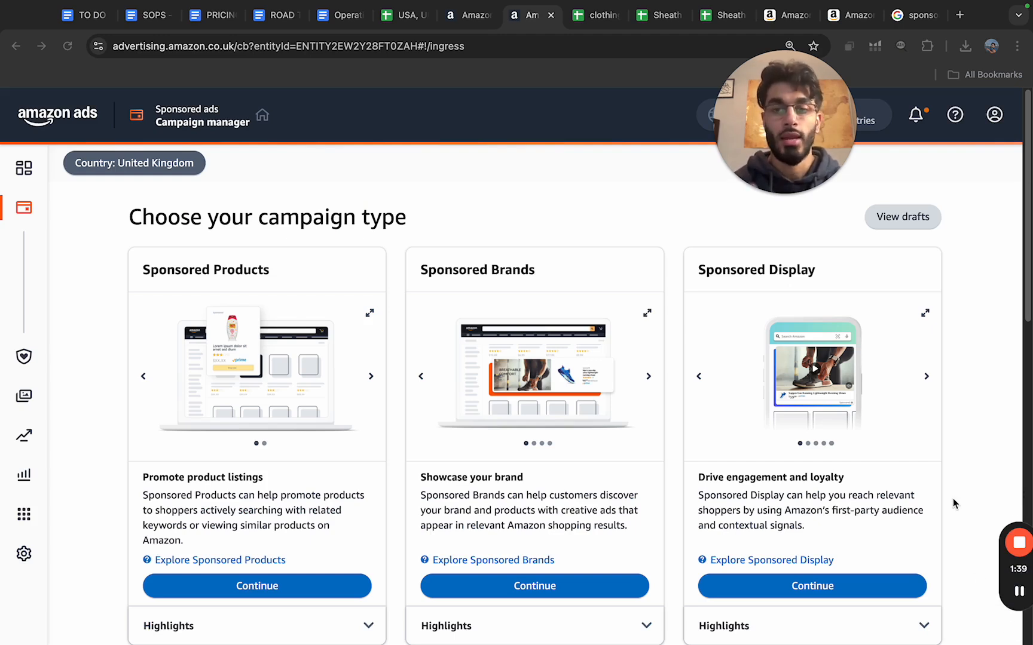
Review the campaign types in the Amazon Ads campaign manager and start creating a Sponsored Display campaign.
{"action": "scroll", "coordinate": [952, 499], "scroll_direction": "down", "scroll_amount": 1}
{"action": "scroll", "coordinate": [953, 498], "scroll_direction": "up", "scroll_amount": 1}
{"action": "scroll", "coordinate": [686, 393], "scroll_direction": "down", "scroll_amount": 3}
{"action": "scroll", "coordinate": [686, 393], "scroll_direction": "up", "scroll_amount": 3}
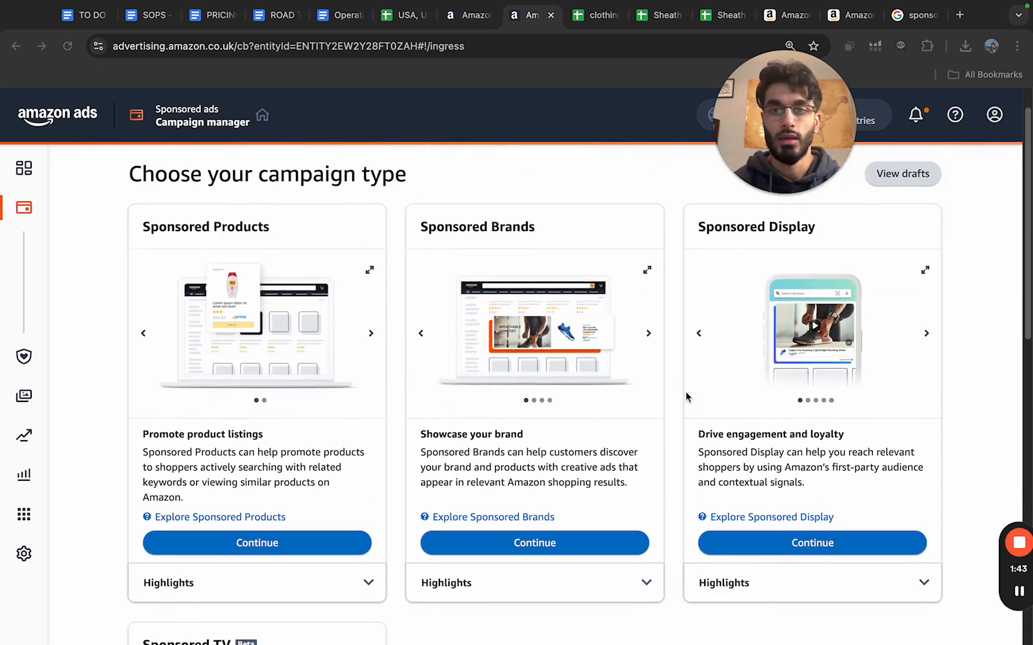
{"action": "left_click", "coordinate": [784, 545]}
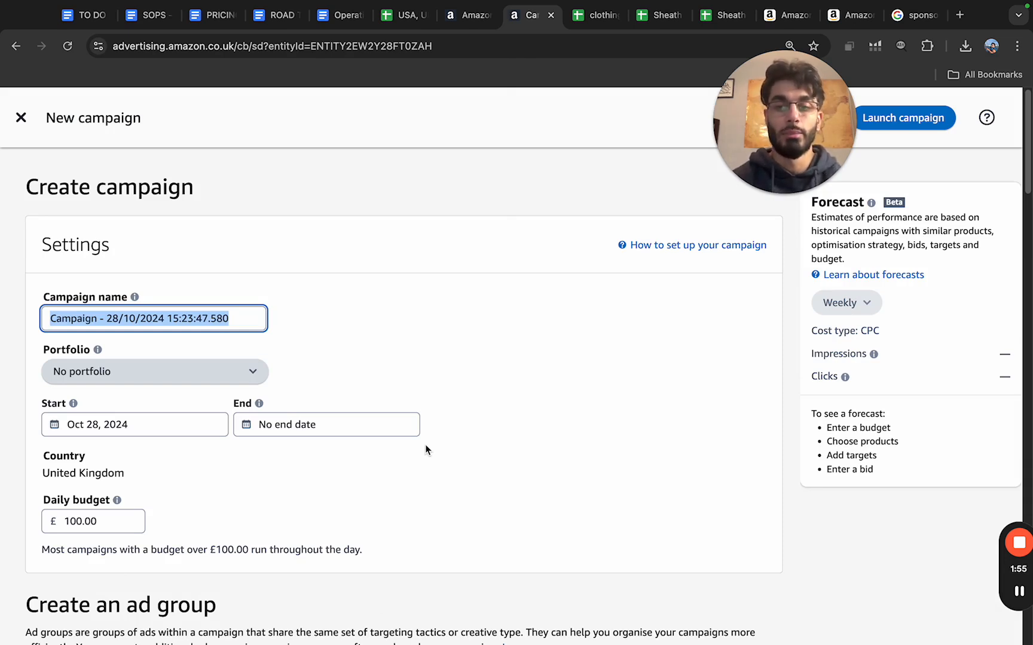
Name the campaign "SD- BATH ROBES- RETARGETING".
{"action": "type", "text": "sd-"}
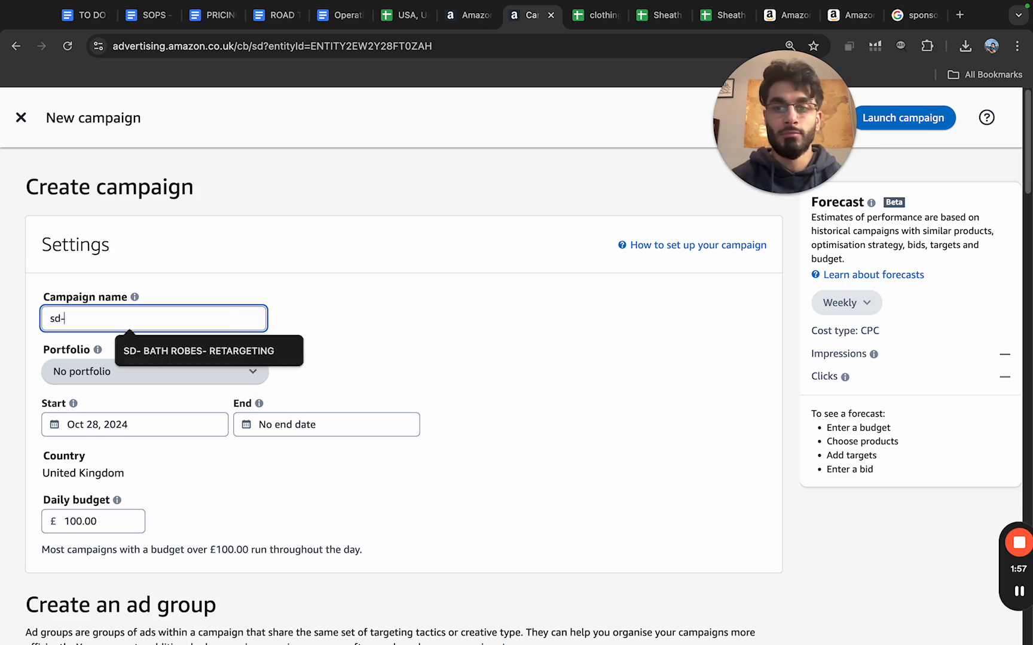
{"action": "key", "text": "BackSpace"}
{"action": "key", "text": "BackSpace"}
{"action": "type", "text": "S"}
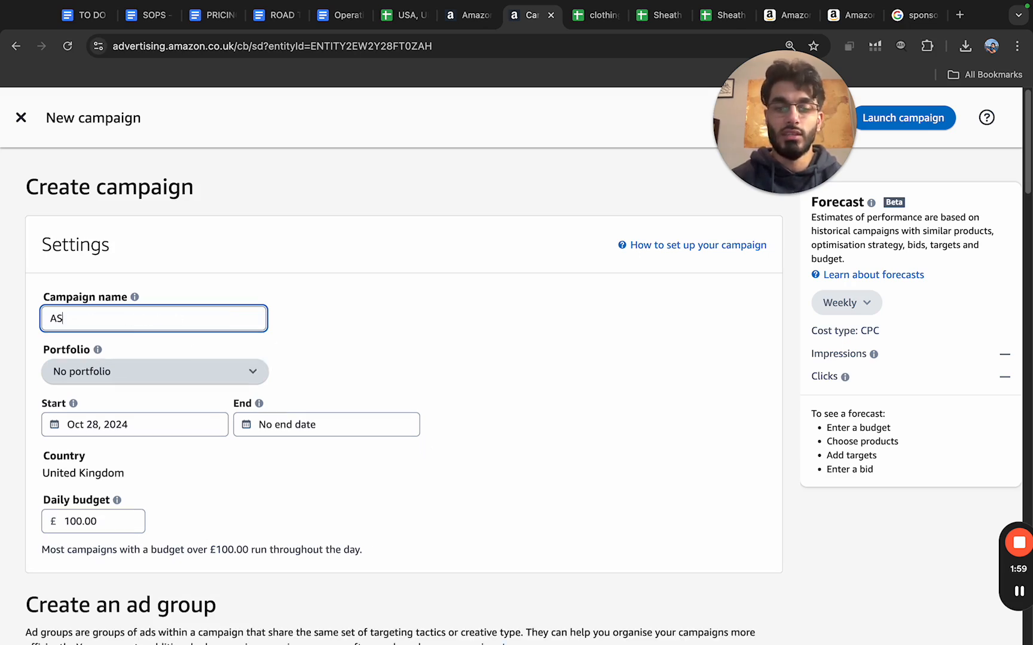
{"action": "type", "text": "D-"}
{"action": "key", "text": "Caps_Lock"}
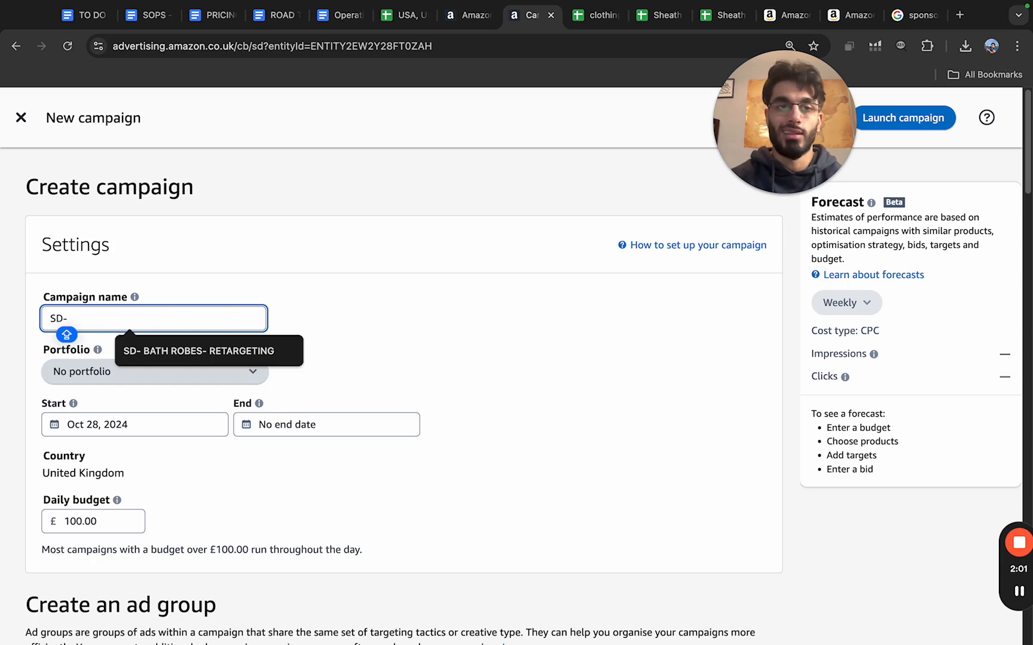
{"action": "type", "text": "BATH ROBES-"}
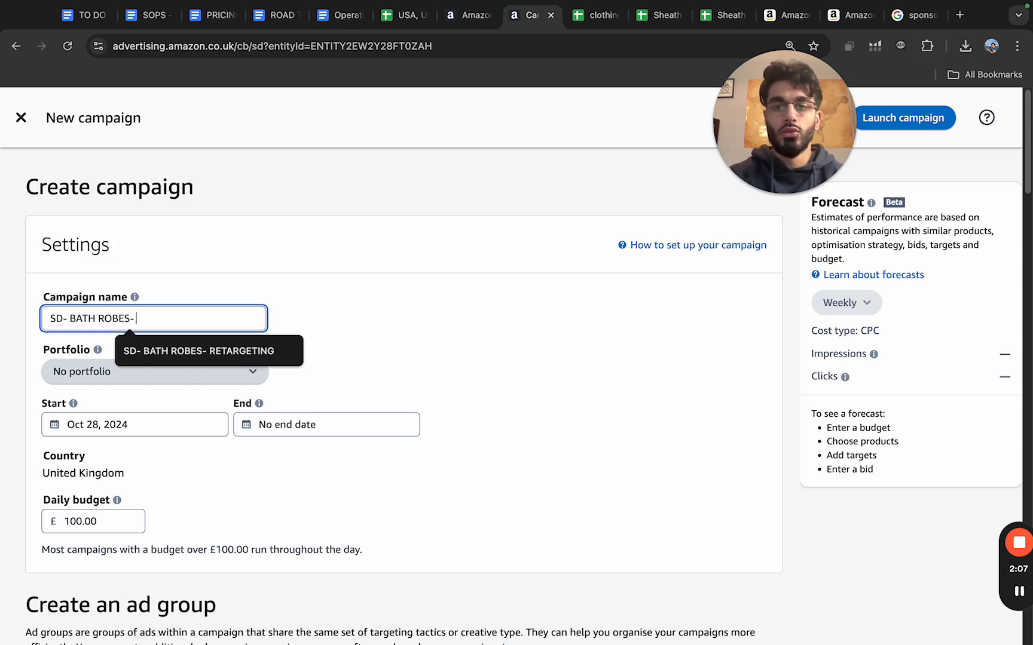
{"action": "key", "text": "Caps_Lock"}
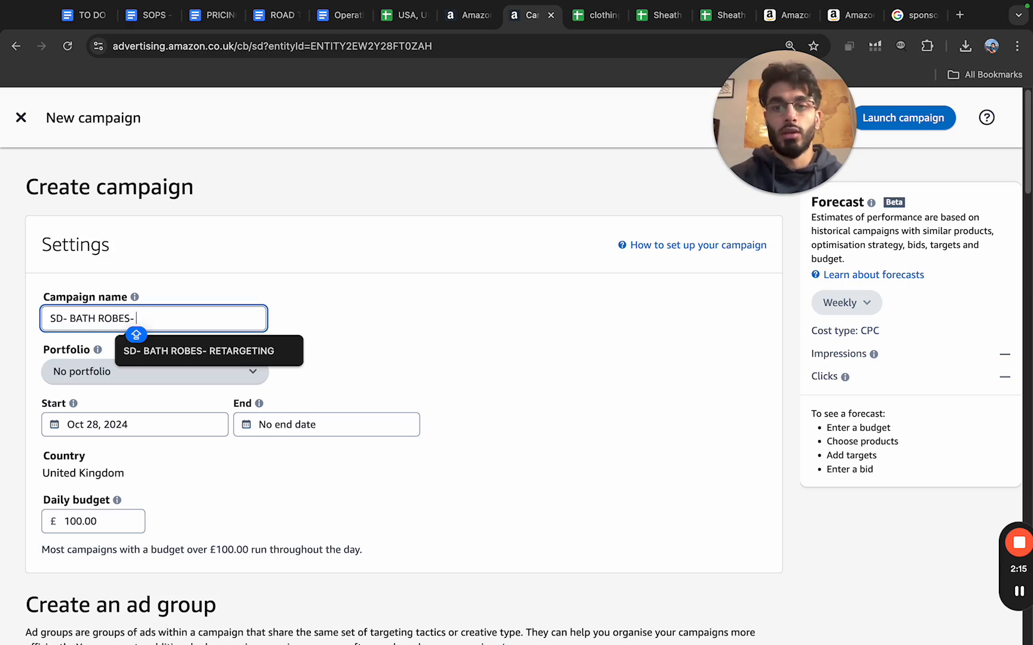
{"action": "type", "text": "RETARGETING"}
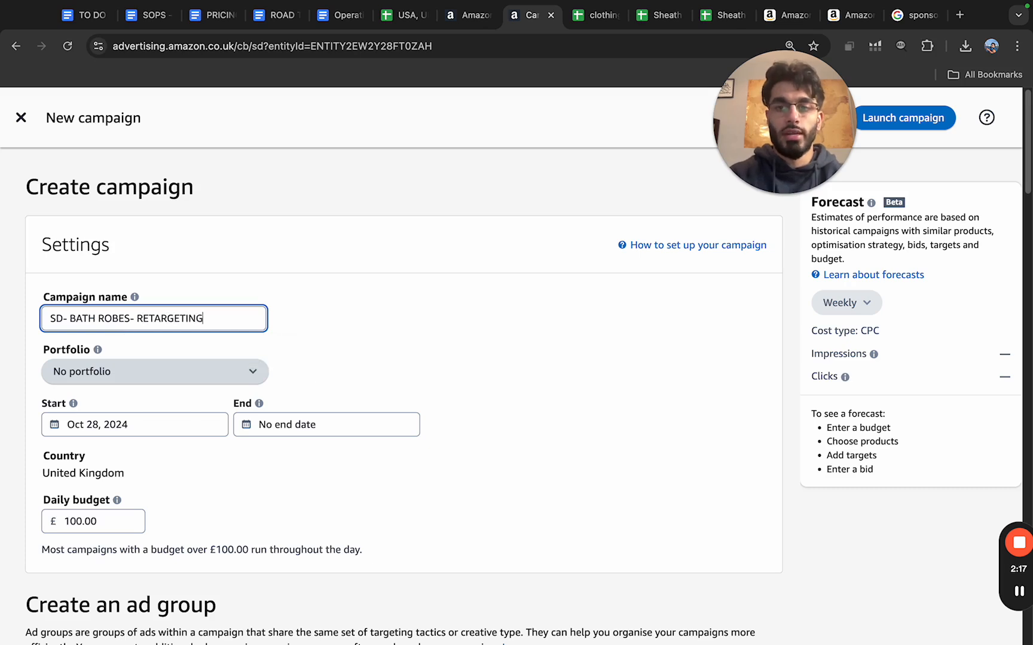
Copy the campaign name and use it to replace the default ad group name.
{"action": "left_click_drag", "start_coordinate": [243, 318], "coordinate": [43, 320]}
{"action": "key", "text": "ctrl+c"}
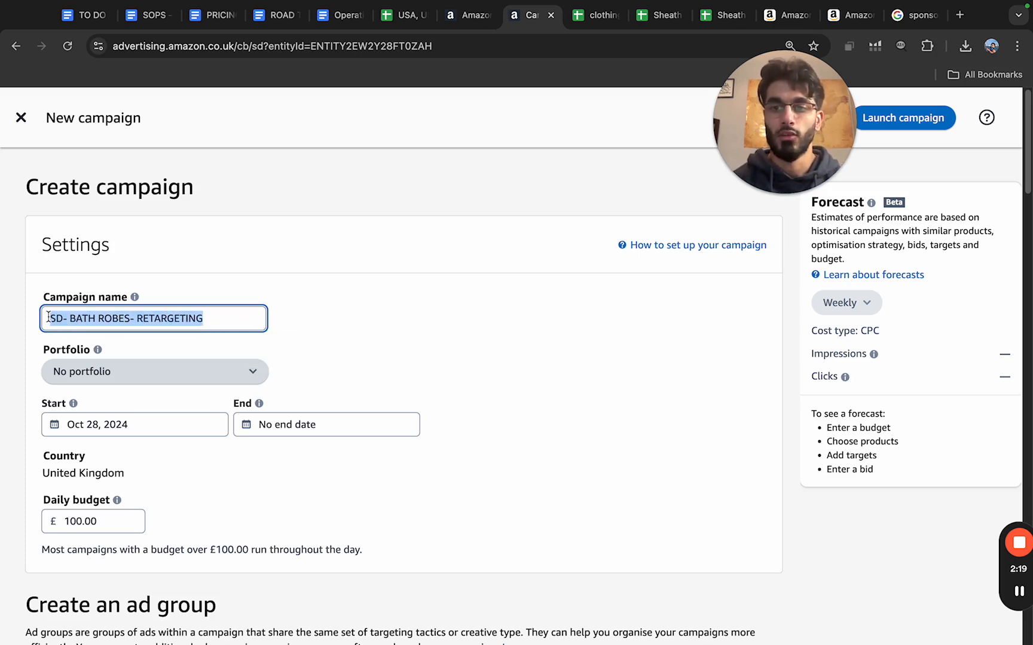
{"action": "left_click", "coordinate": [160, 486]}
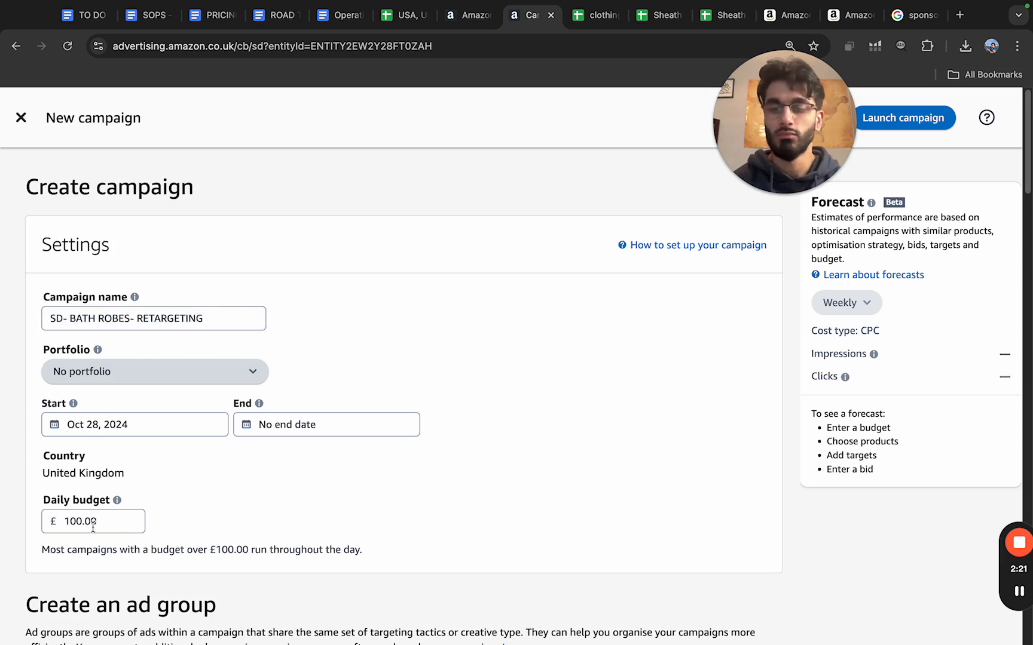
{"action": "scroll", "coordinate": [155, 502], "scroll_direction": "down", "scroll_amount": 1}
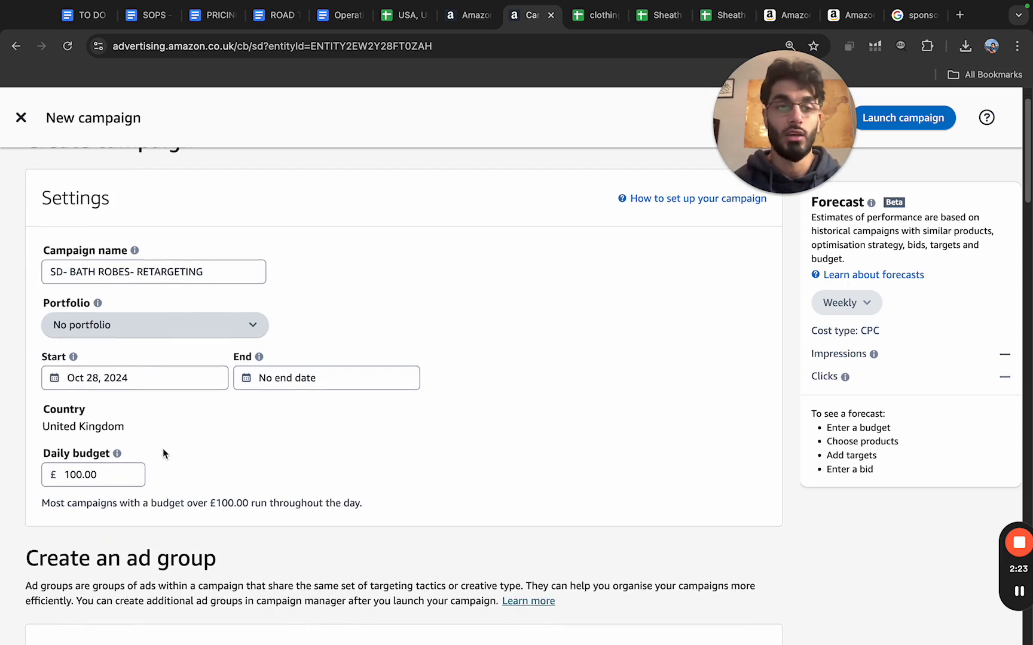
{"action": "scroll", "coordinate": [162, 448], "scroll_direction": "down", "scroll_amount": 4}
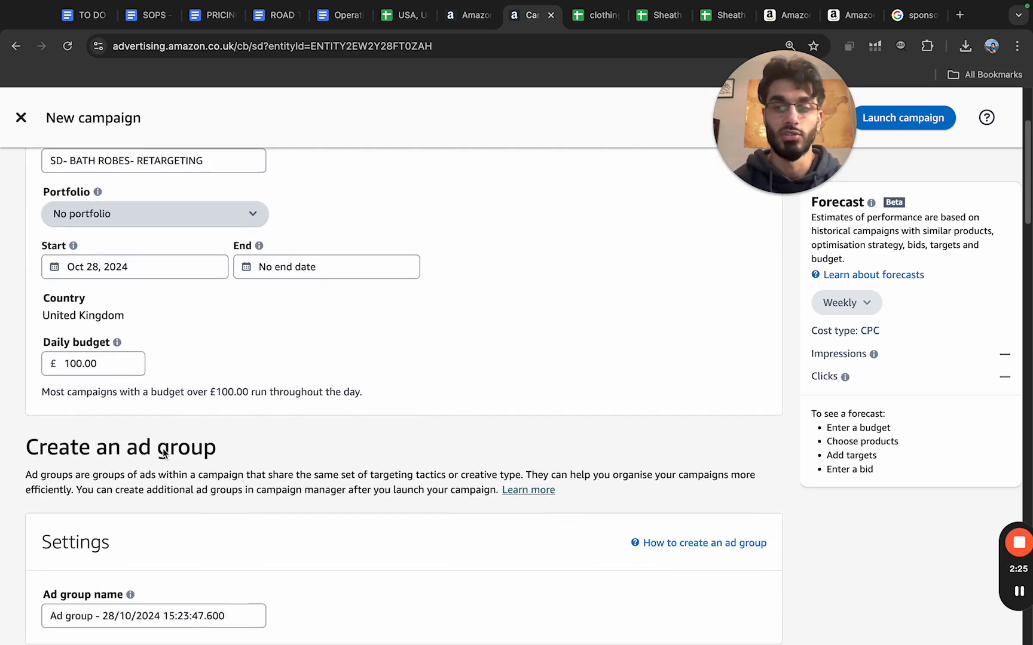
{"action": "left_click_drag", "start_coordinate": [234, 530], "coordinate": [52, 531]}
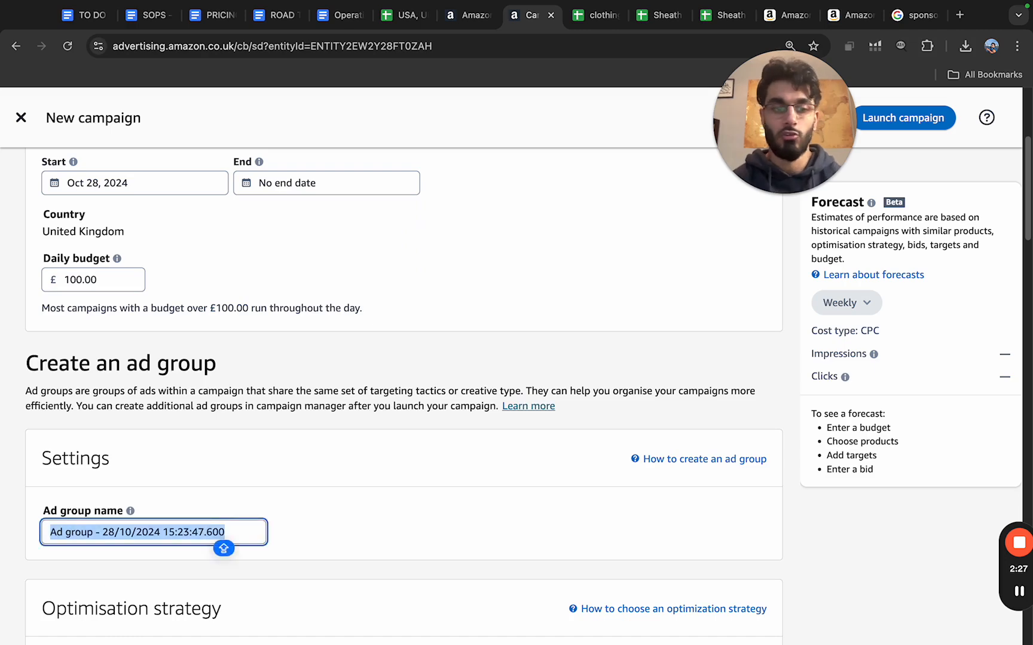
{"action": "key", "text": "ctrl+v"}
{"action": "left_click", "coordinate": [287, 517]}
Try the Reach optimisation strategy and review its cost control per 1,000 viewable impressions.
{"action": "scroll", "coordinate": [287, 517], "scroll_direction": "down", "scroll_amount": 6}
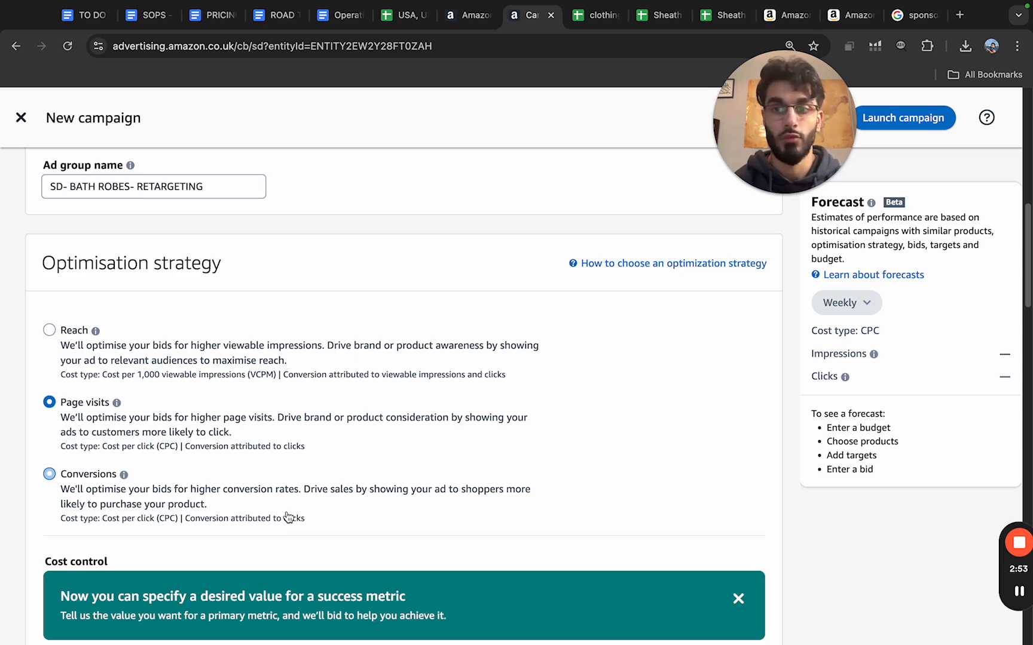
{"action": "left_click", "coordinate": [49, 330]}
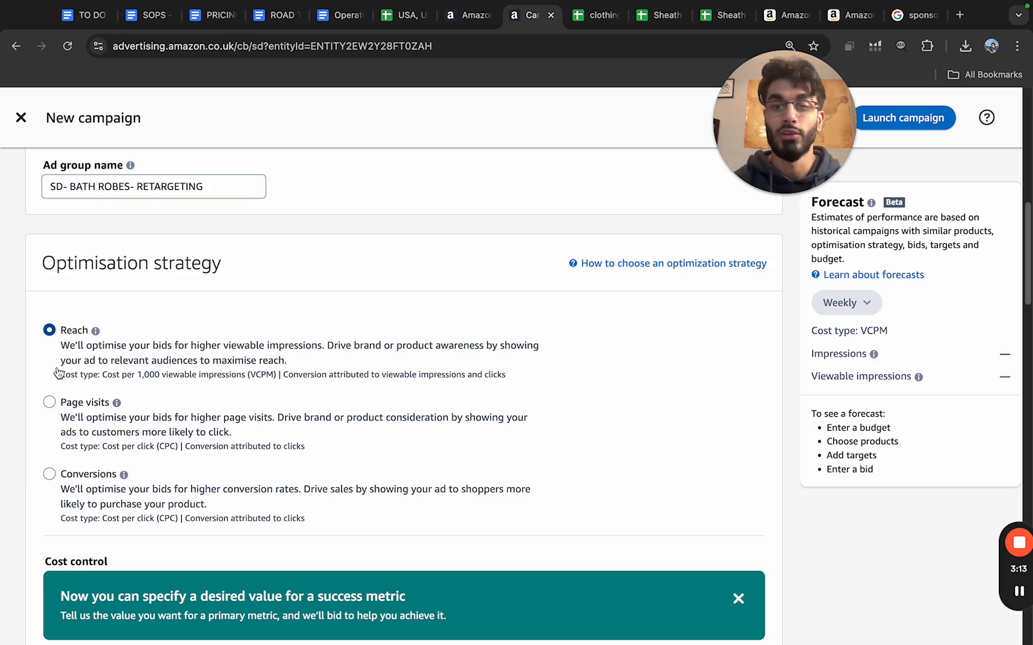
{"action": "scroll", "coordinate": [58, 373], "scroll_direction": "down", "scroll_amount": 3}
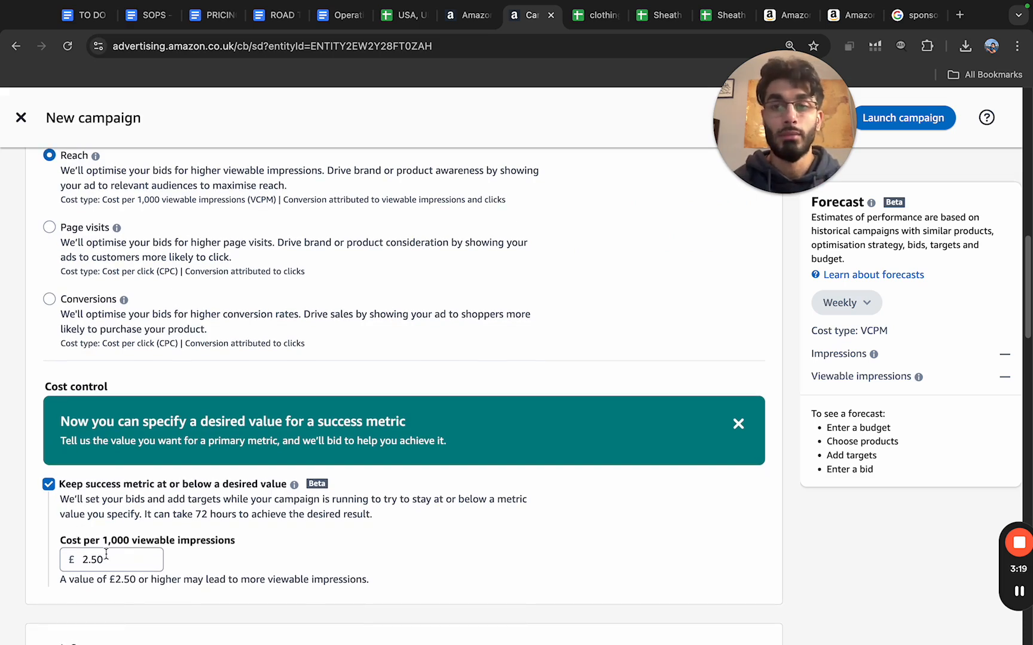
{"action": "left_click_drag", "start_coordinate": [239, 545], "coordinate": [60, 535]}
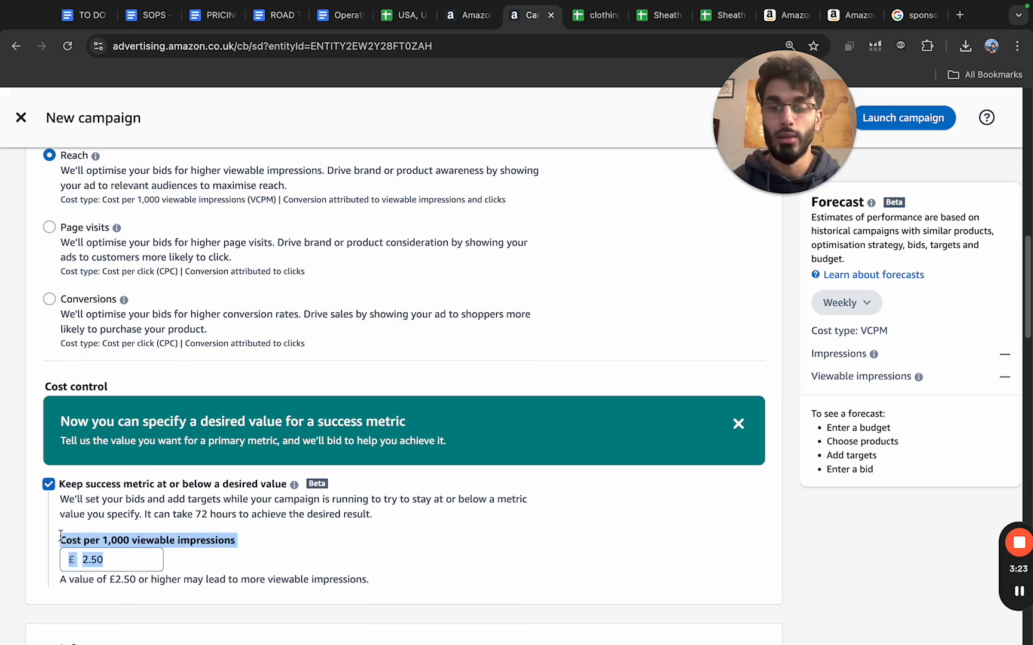
{"action": "left_click", "coordinate": [37, 542]}
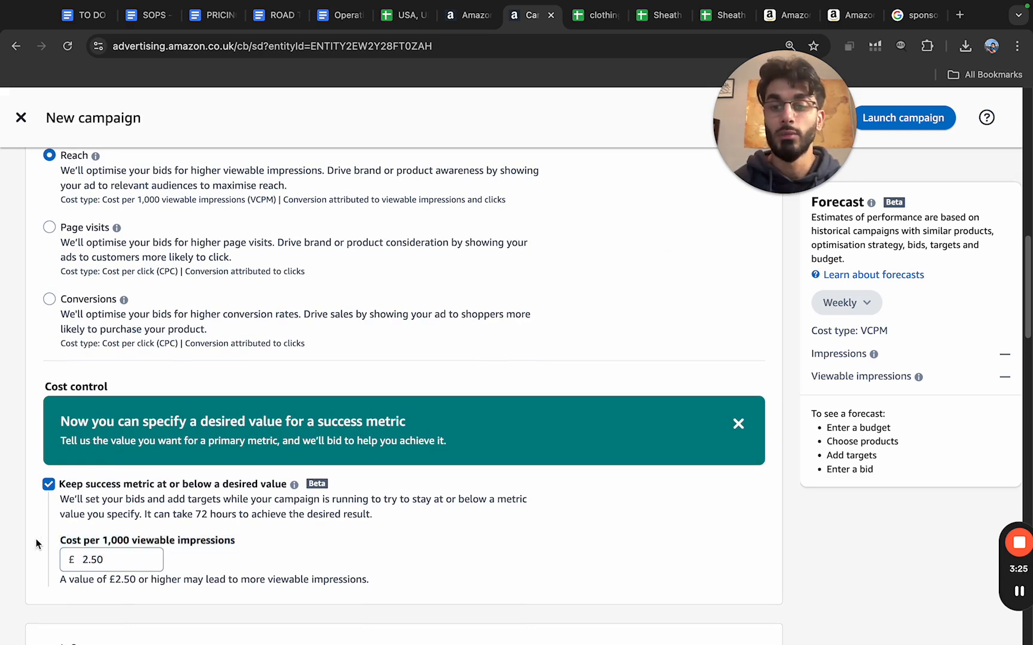
{"action": "left_click", "coordinate": [110, 557]}
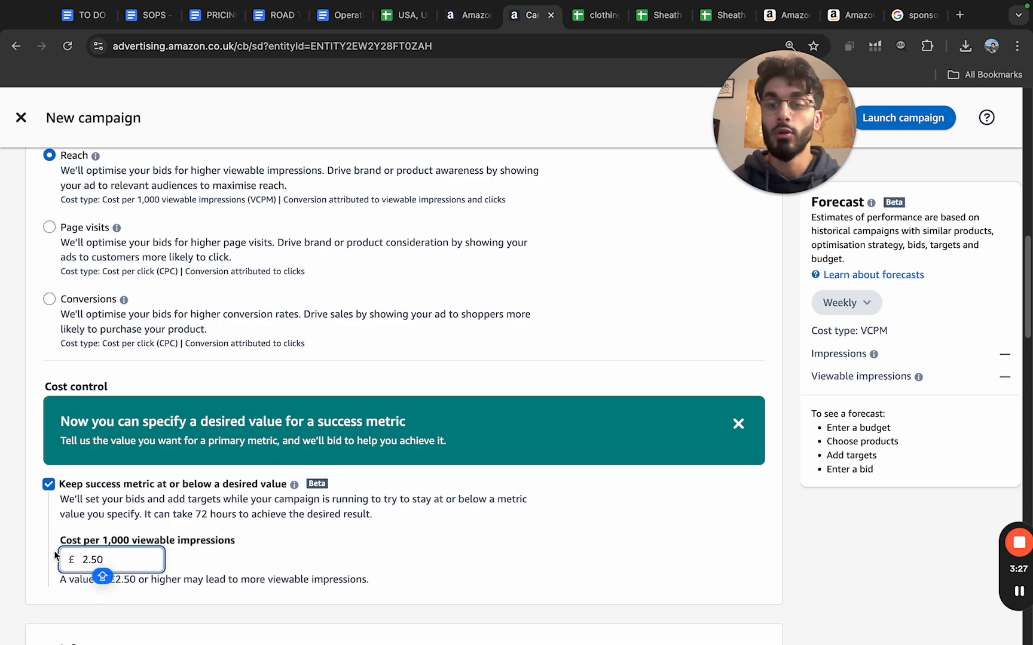
{"action": "left_click", "coordinate": [16, 545]}
{"action": "scroll", "coordinate": [16, 545], "scroll_direction": "up", "scroll_amount": 1}
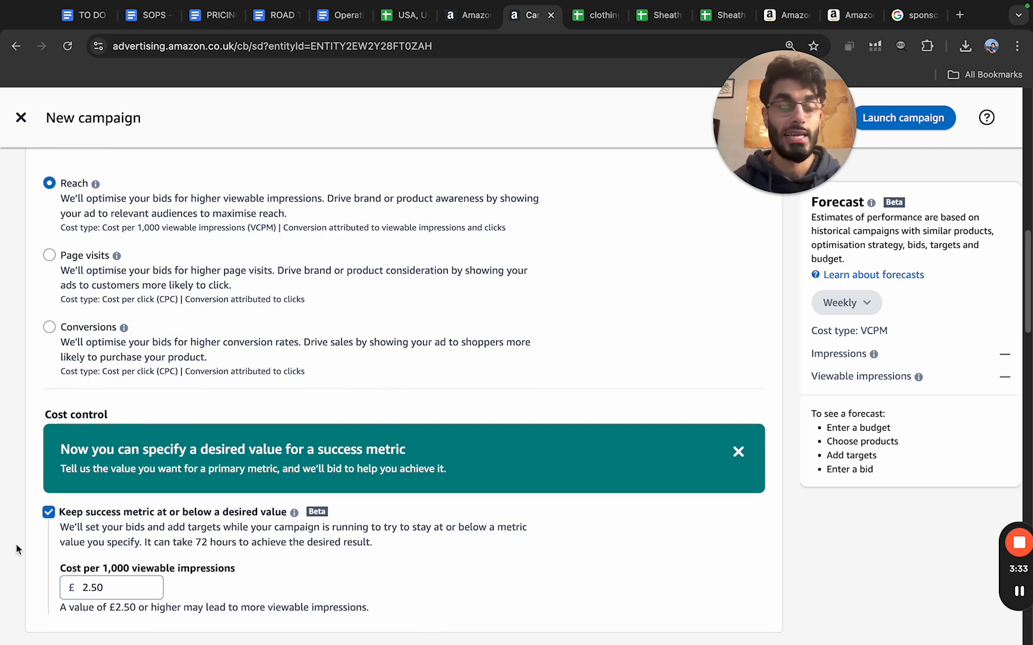
{"action": "left_click", "coordinate": [97, 184]}
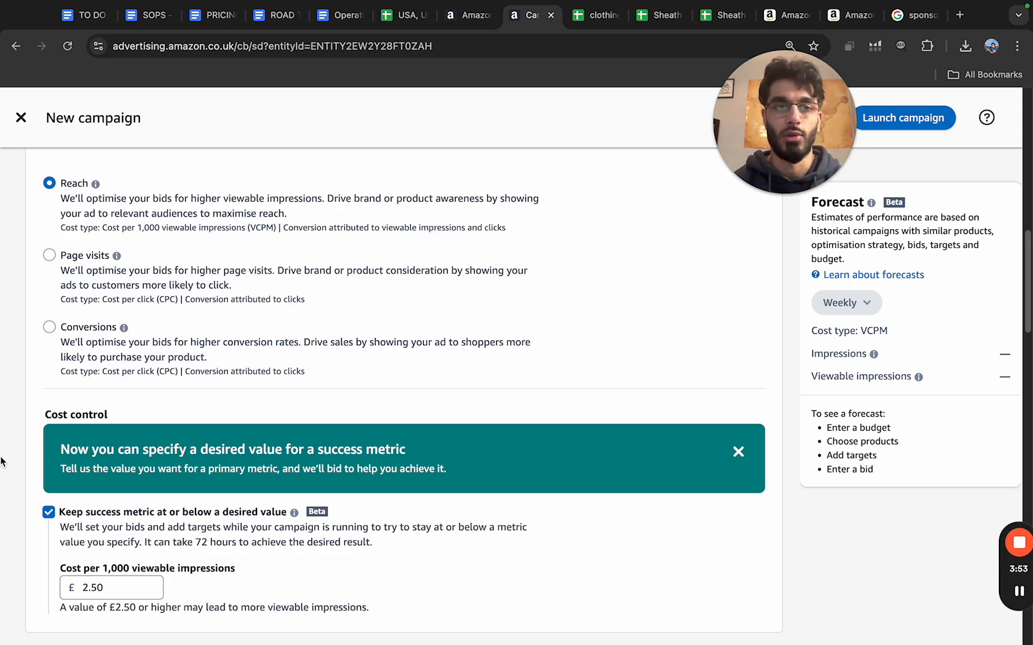
Compare the Page visits and Conversions strategies with their cost controls, and leave Page visits selected as the optimisation strategy.
{"action": "left_click", "coordinate": [49, 255]}
{"action": "scroll", "coordinate": [21, 316], "scroll_direction": "up", "scroll_amount": 1}
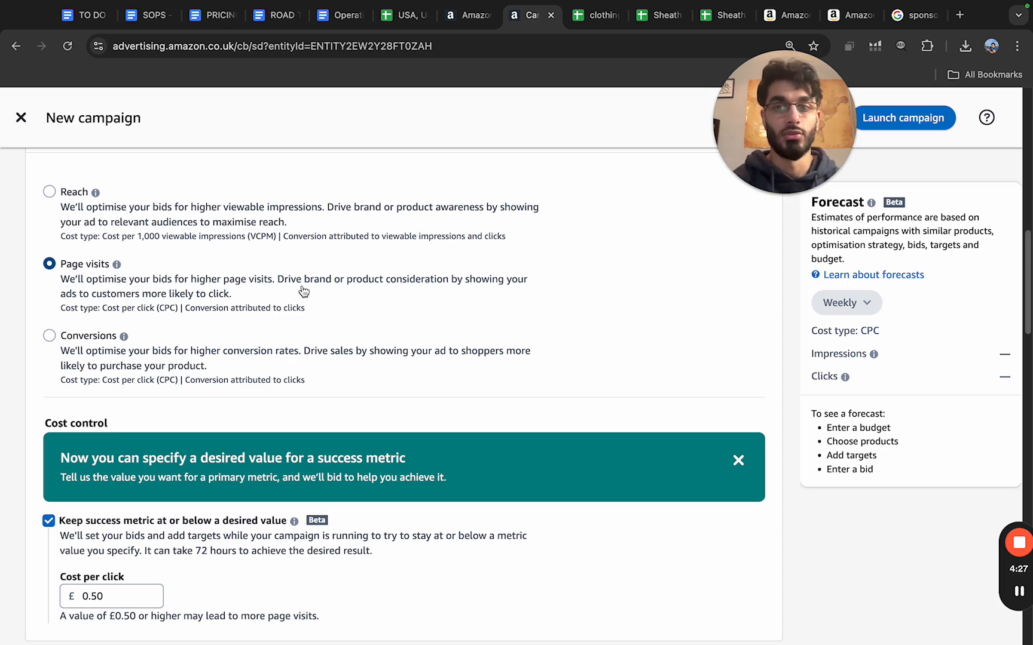
{"action": "left_click", "coordinate": [50, 336]}
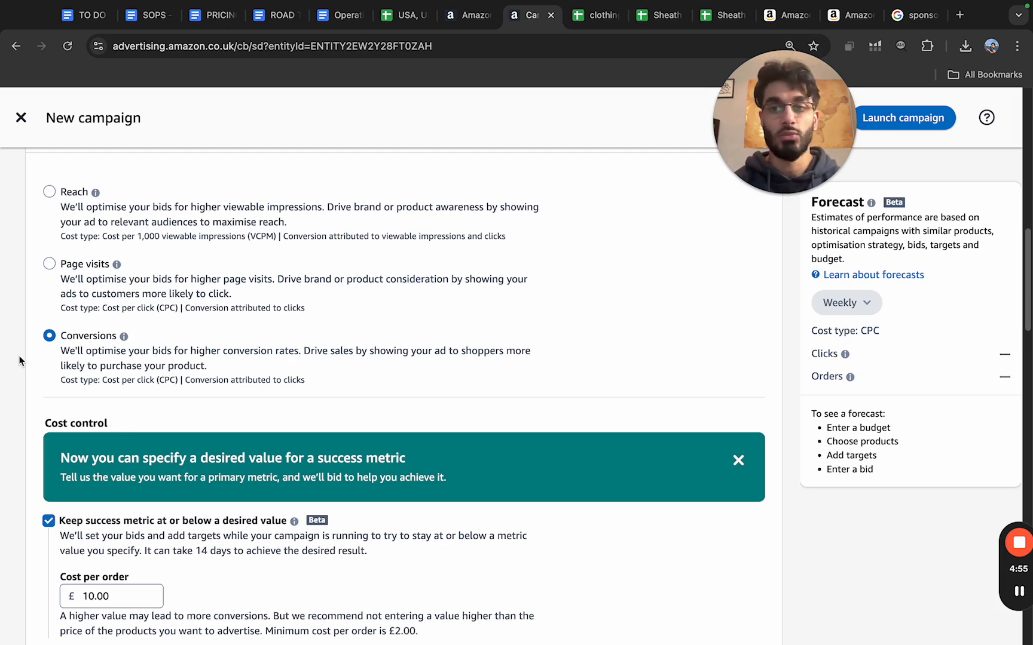
{"action": "scroll", "coordinate": [21, 361], "scroll_direction": "down", "scroll_amount": 1}
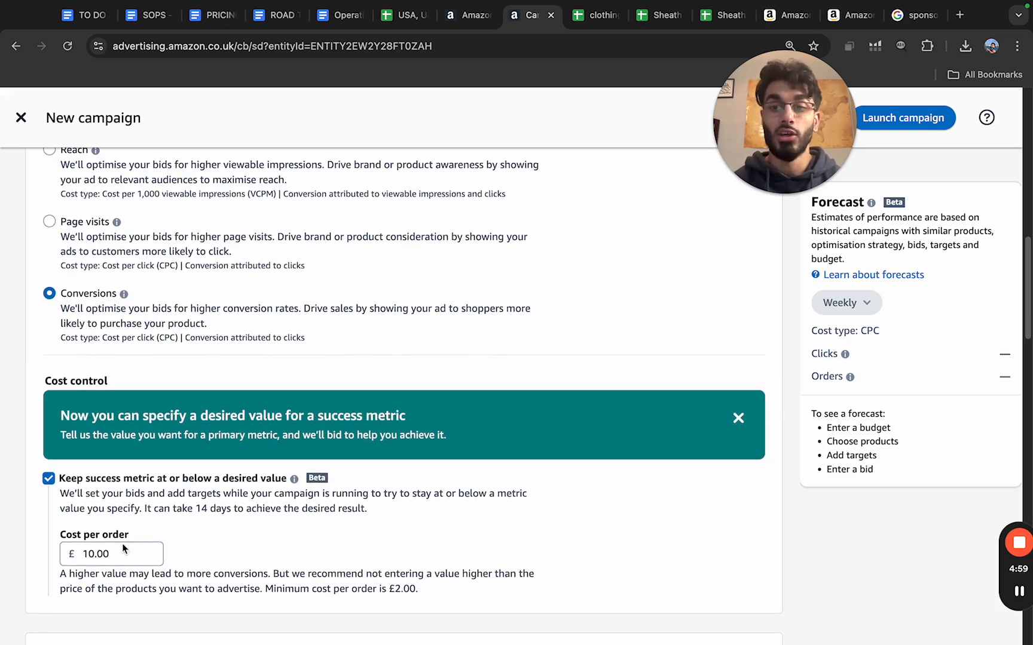
{"action": "left_click", "coordinate": [52, 223]}
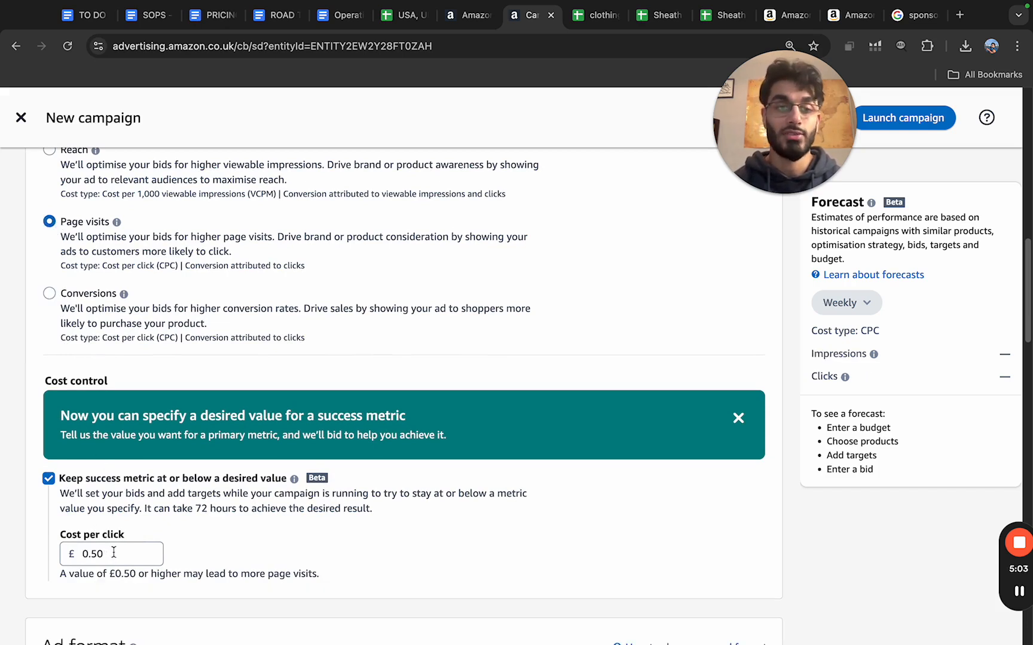
Recheck the Reach cost control, select Conversions as the optimisation strategy, and review its cost-per-order guidance.
{"action": "left_click", "coordinate": [52, 153]}
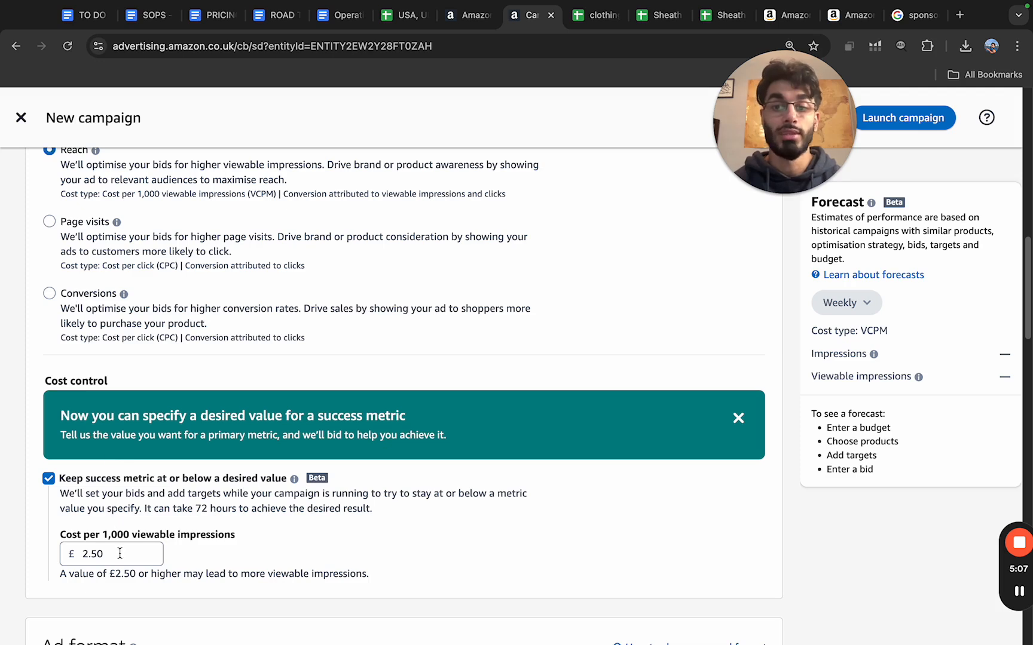
{"action": "left_click", "coordinate": [69, 325]}
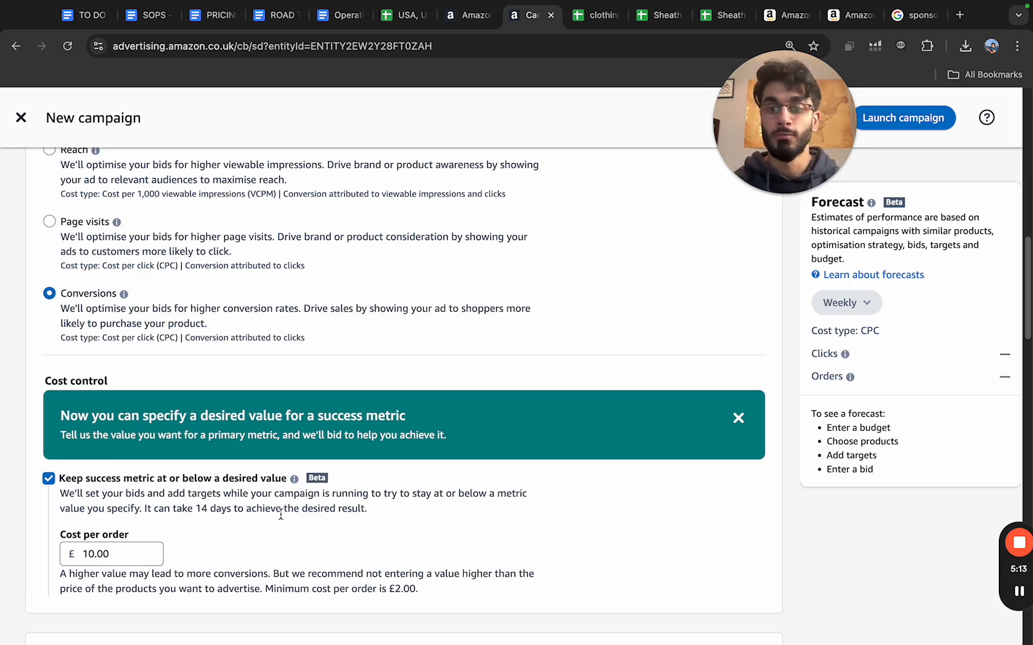
{"action": "scroll", "coordinate": [228, 514], "scroll_direction": "down", "scroll_amount": 1}
{"action": "scroll", "coordinate": [229, 514], "scroll_direction": "up", "scroll_amount": 1}
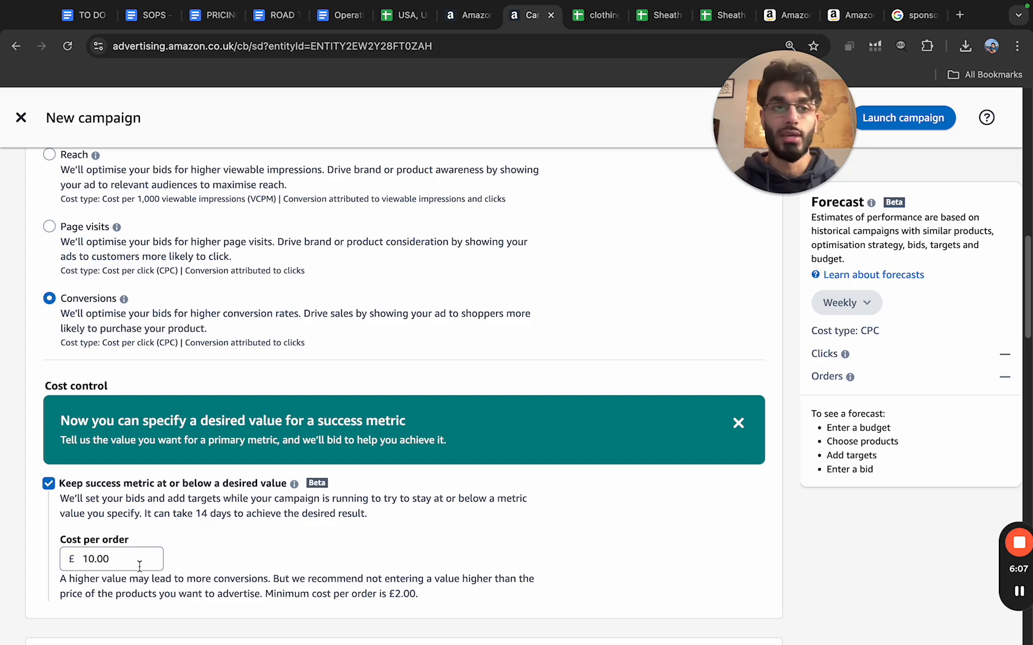
{"action": "left_click_drag", "start_coordinate": [59, 579], "coordinate": [437, 591]}
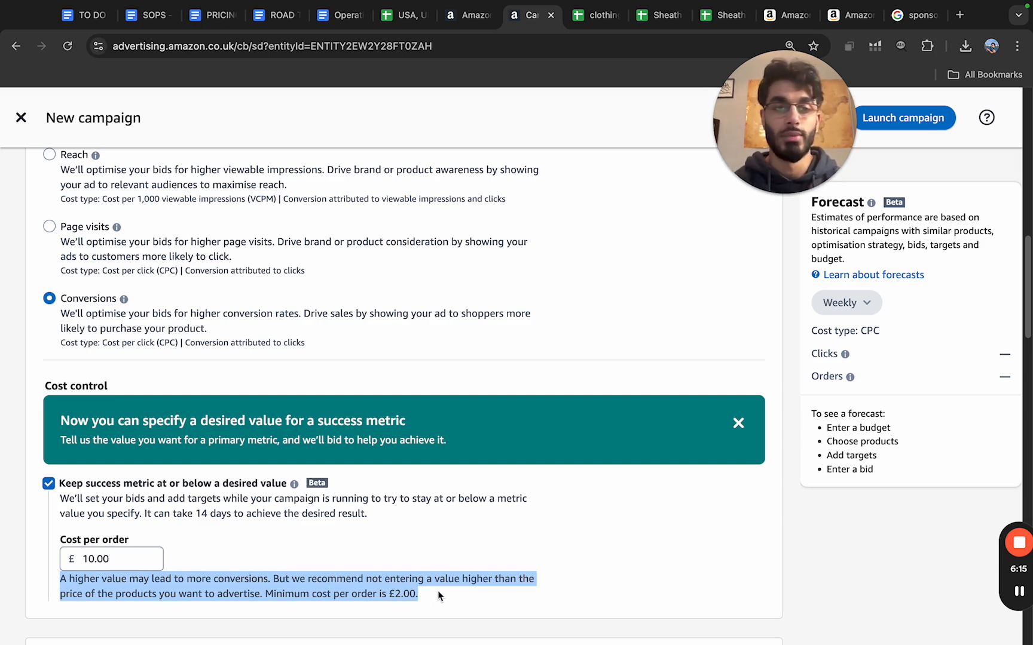
{"action": "left_click", "coordinate": [400, 531]}
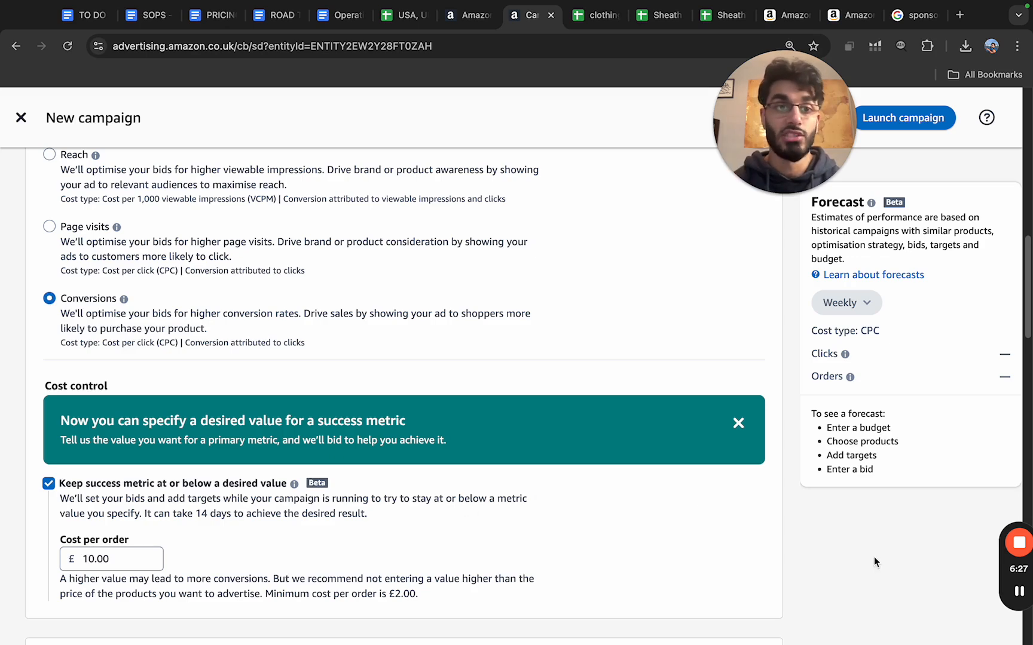
{"action": "scroll", "coordinate": [985, 589], "scroll_direction": "up", "scroll_amount": 1}
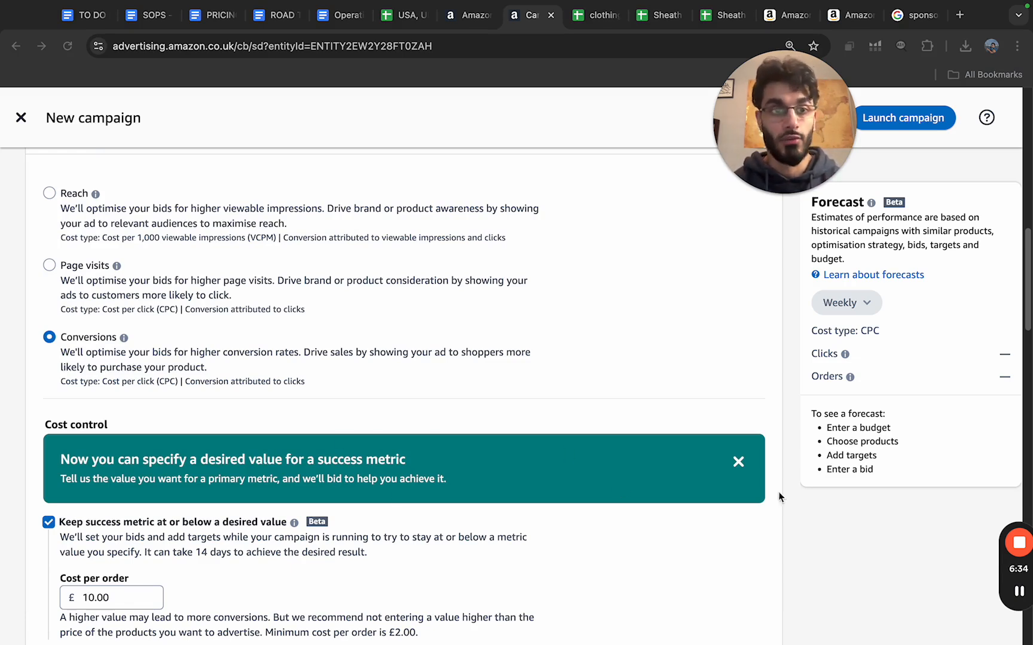
Try the Video ad format and switch back to the Image format.
{"action": "scroll", "coordinate": [877, 583], "scroll_direction": "down", "scroll_amount": 5}
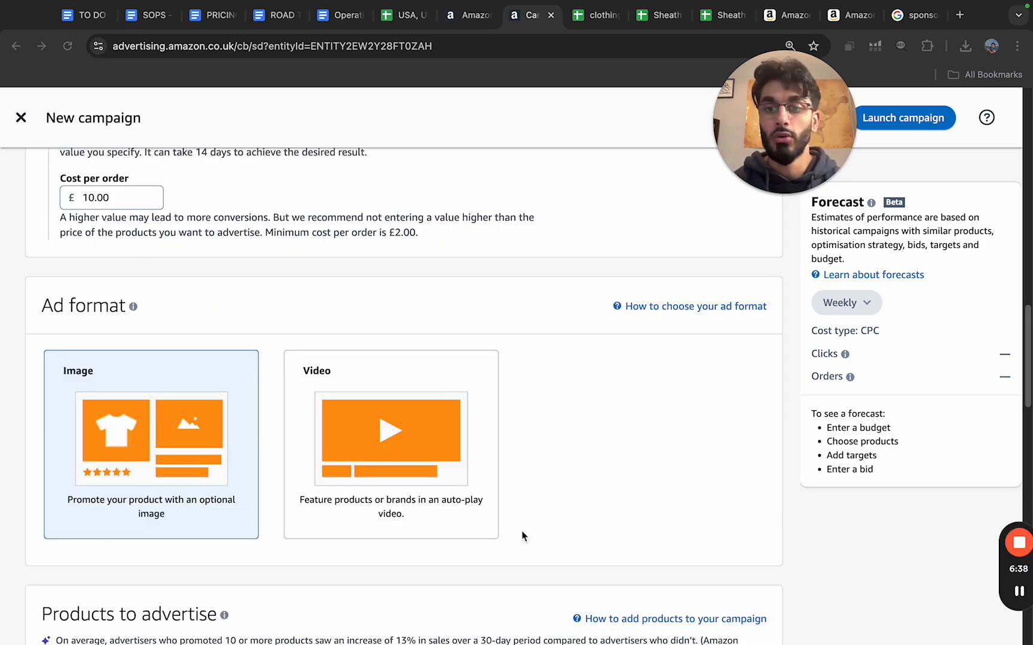
{"action": "left_click", "coordinate": [353, 456]}
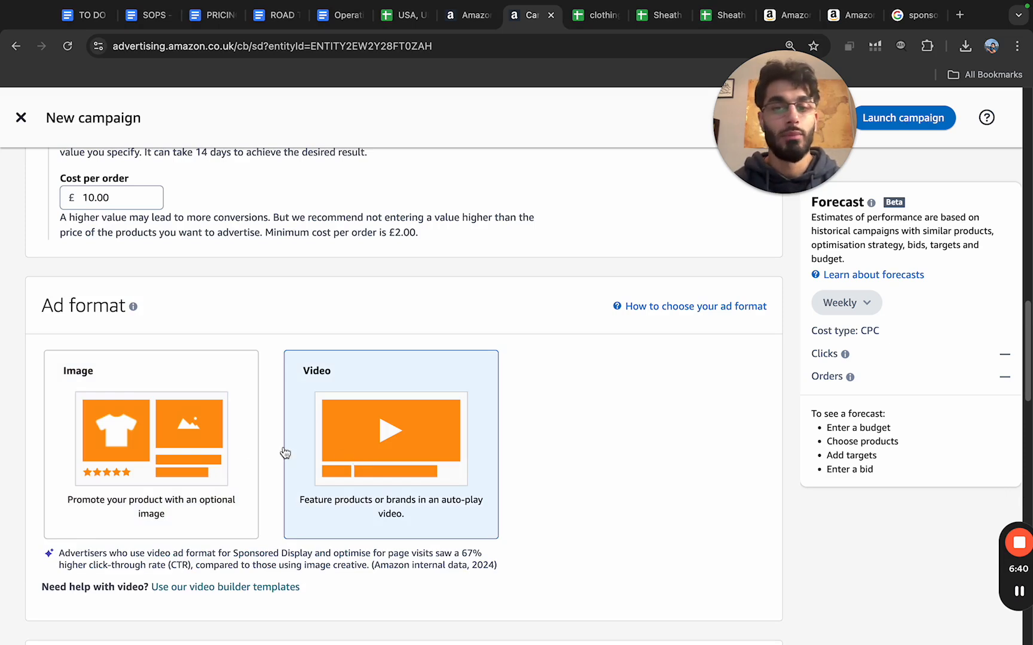
{"action": "left_click", "coordinate": [202, 451]}
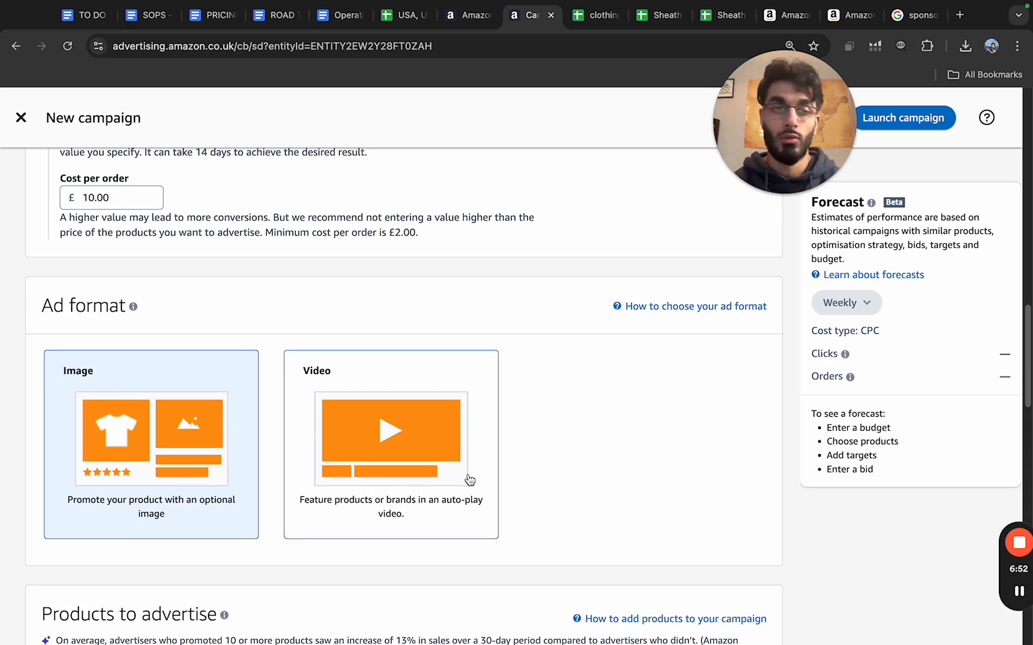
Remove all the pre-added audiences and products from the campaign's targeting list.
{"action": "scroll", "coordinate": [1027, 598], "scroll_direction": "down", "scroll_amount": 8}
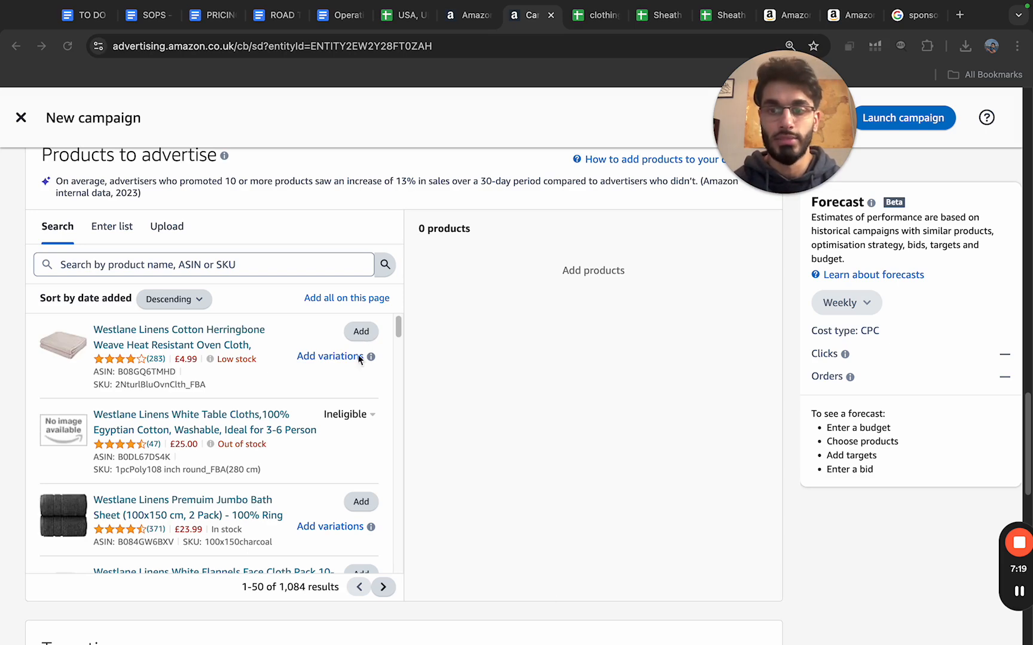
{"action": "scroll", "coordinate": [572, 438], "scroll_direction": "down", "scroll_amount": 6}
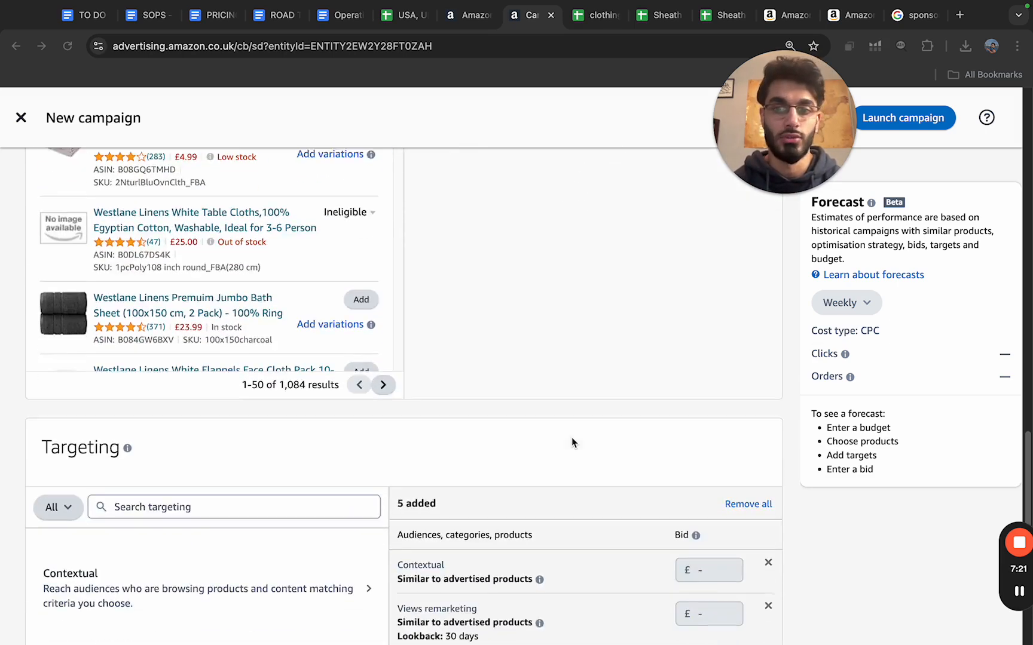
{"action": "scroll", "coordinate": [572, 437], "scroll_direction": "down", "scroll_amount": 2}
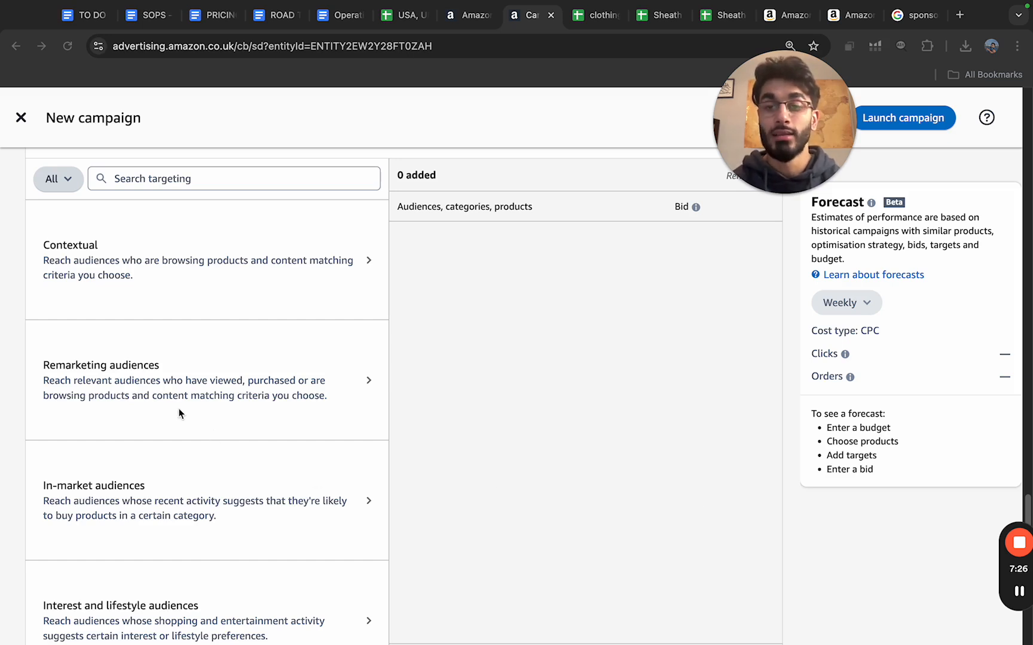
Review the available targeting types and add the Contextual target "Similar to advertised products".
{"action": "scroll", "coordinate": [170, 401], "scroll_direction": "up", "scroll_amount": 2}
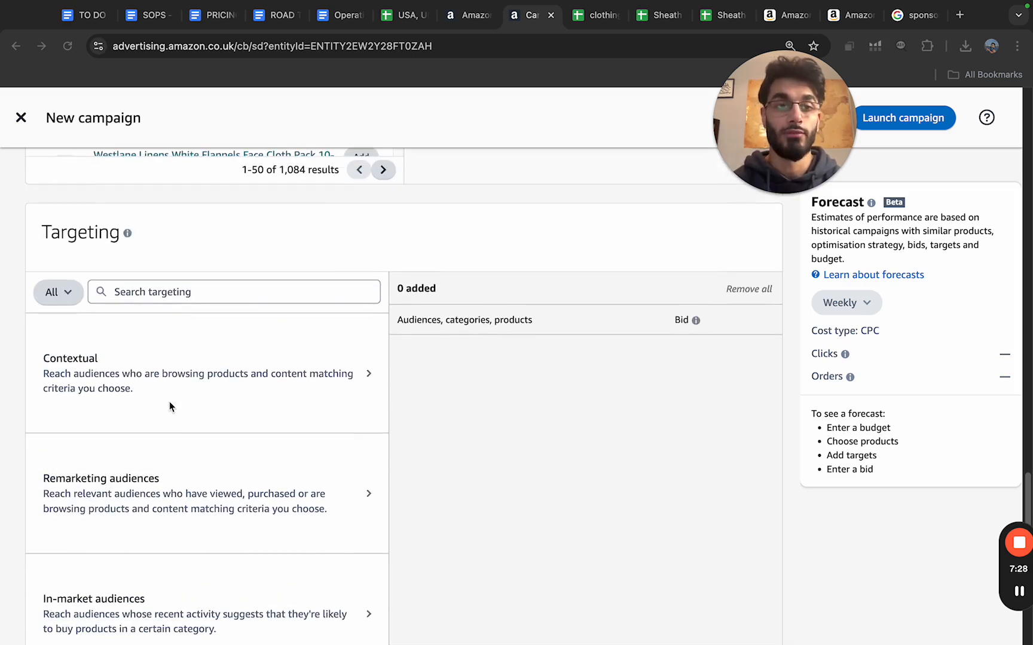
{"action": "scroll", "coordinate": [170, 405], "scroll_direction": "down", "scroll_amount": 3}
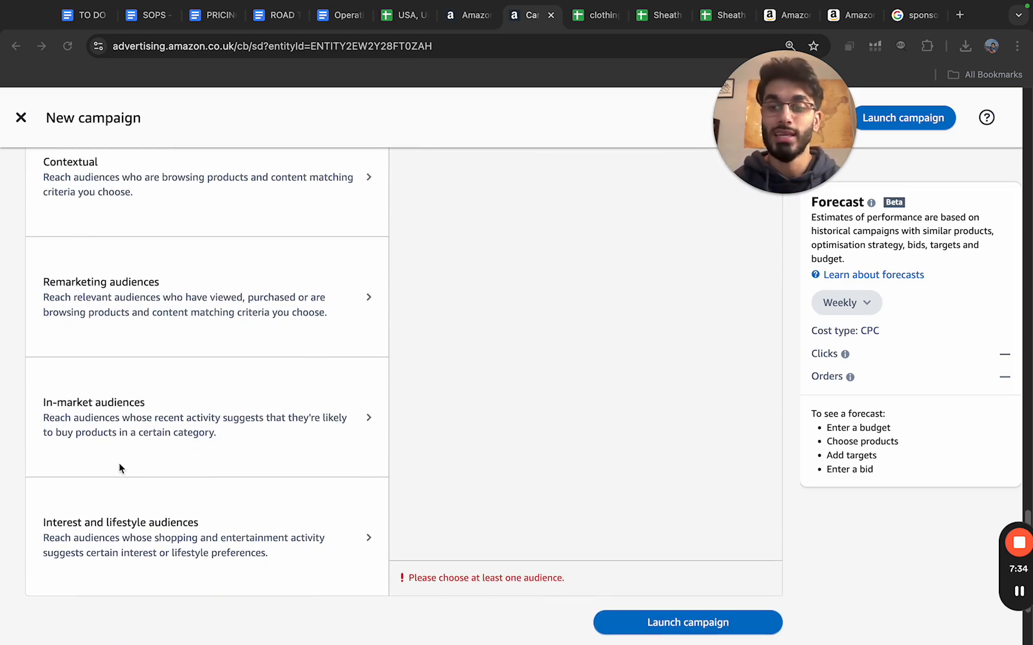
{"action": "scroll", "coordinate": [118, 463], "scroll_direction": "up", "scroll_amount": 3}
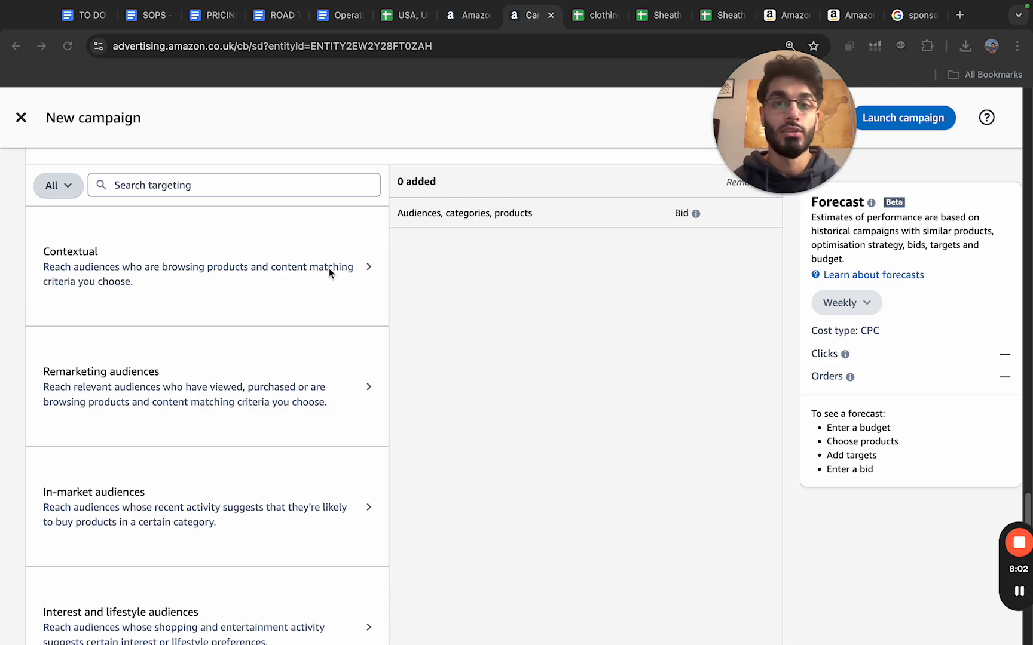
{"action": "left_click", "coordinate": [367, 270]}
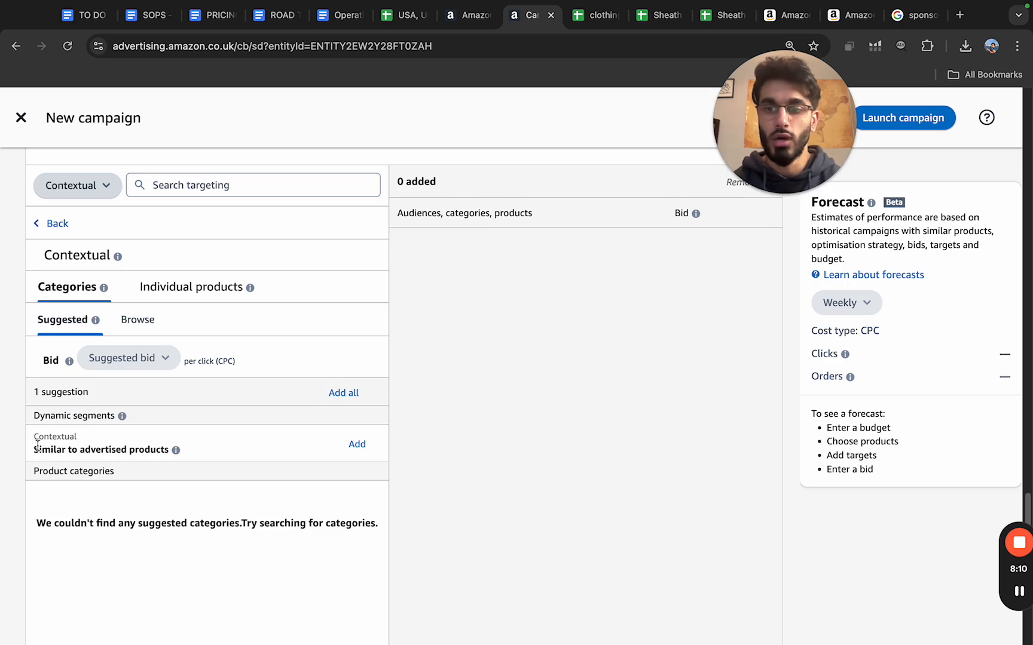
{"action": "mouse_move", "coordinate": [176, 453]}
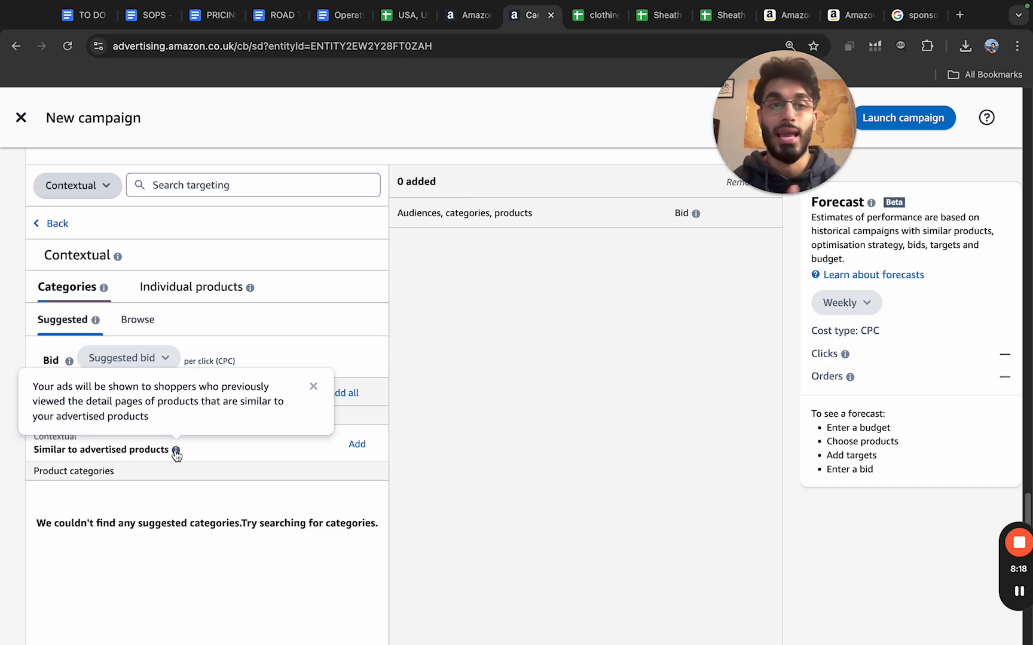
{"action": "left_click", "coordinate": [353, 445]}
Browse the contextual product categories, expanding Amazon Devices & Accessories and its Amazon Device Accessories subcategory.
{"action": "scroll", "coordinate": [228, 430], "scroll_direction": "up", "scroll_amount": 1}
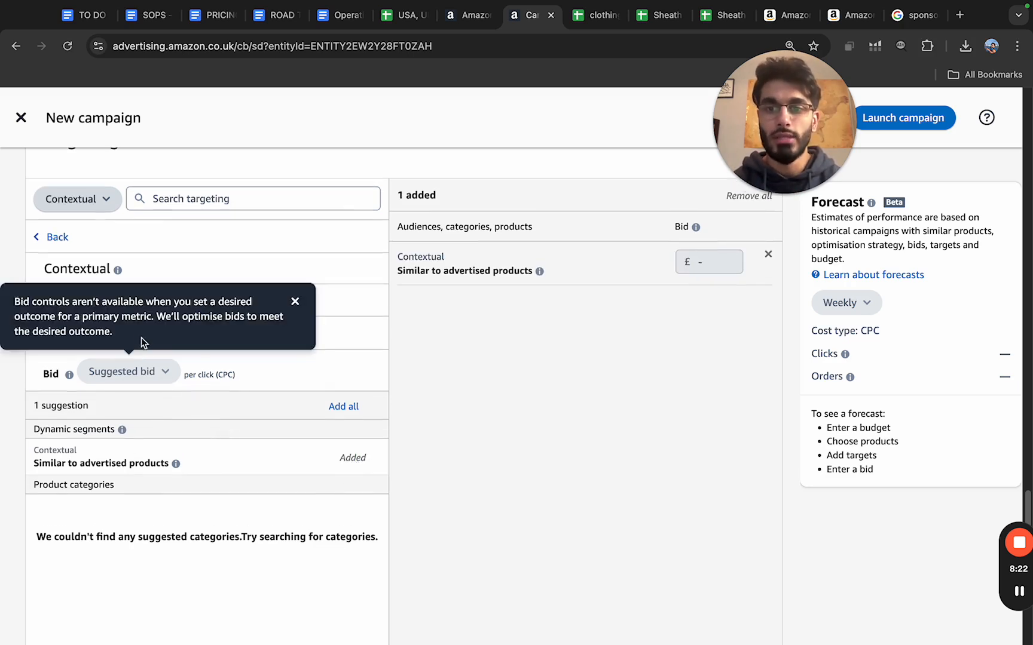
{"action": "left_click", "coordinate": [148, 343]}
{"action": "scroll", "coordinate": [252, 357], "scroll_direction": "down", "scroll_amount": 3}
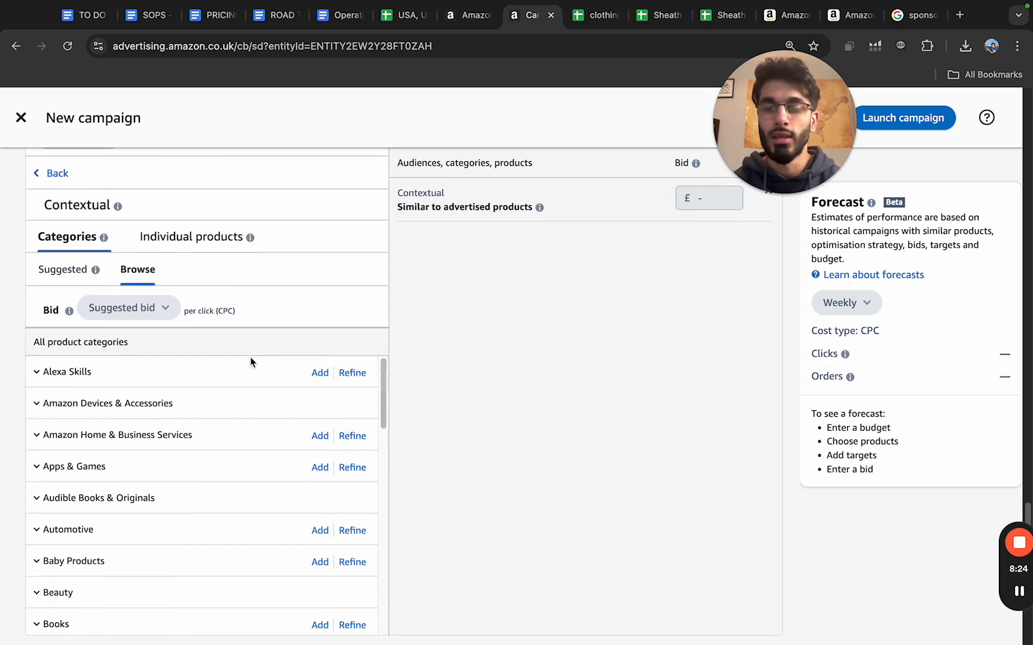
{"action": "left_click", "coordinate": [39, 356]}
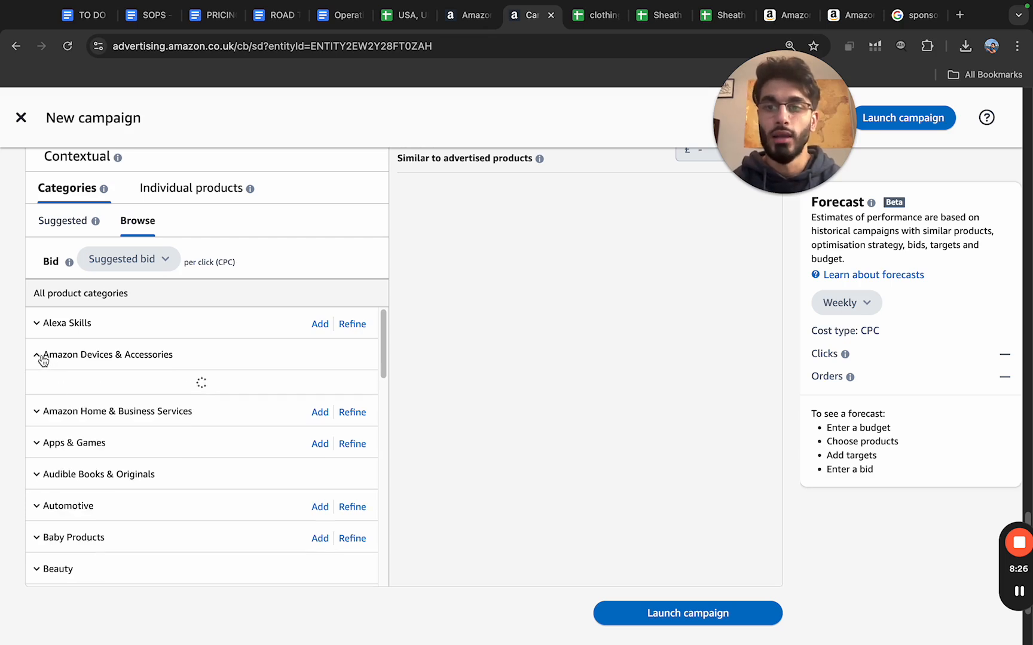
{"action": "left_click", "coordinate": [49, 387]}
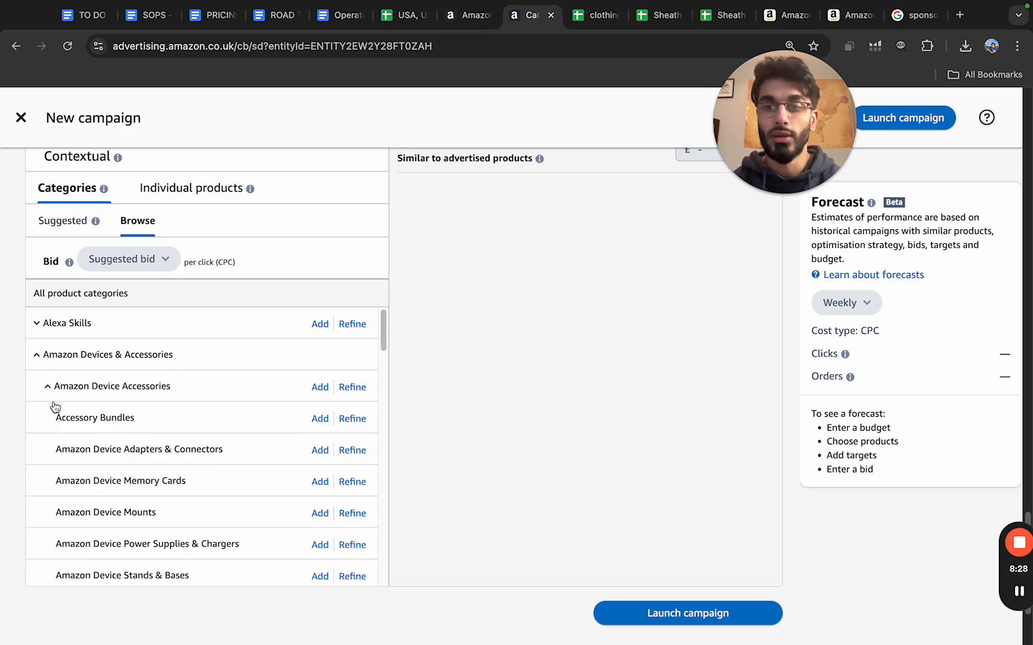
{"action": "scroll", "coordinate": [78, 445], "scroll_direction": "down", "scroll_amount": 2}
{"action": "scroll", "coordinate": [78, 444], "scroll_direction": "up", "scroll_amount": 1}
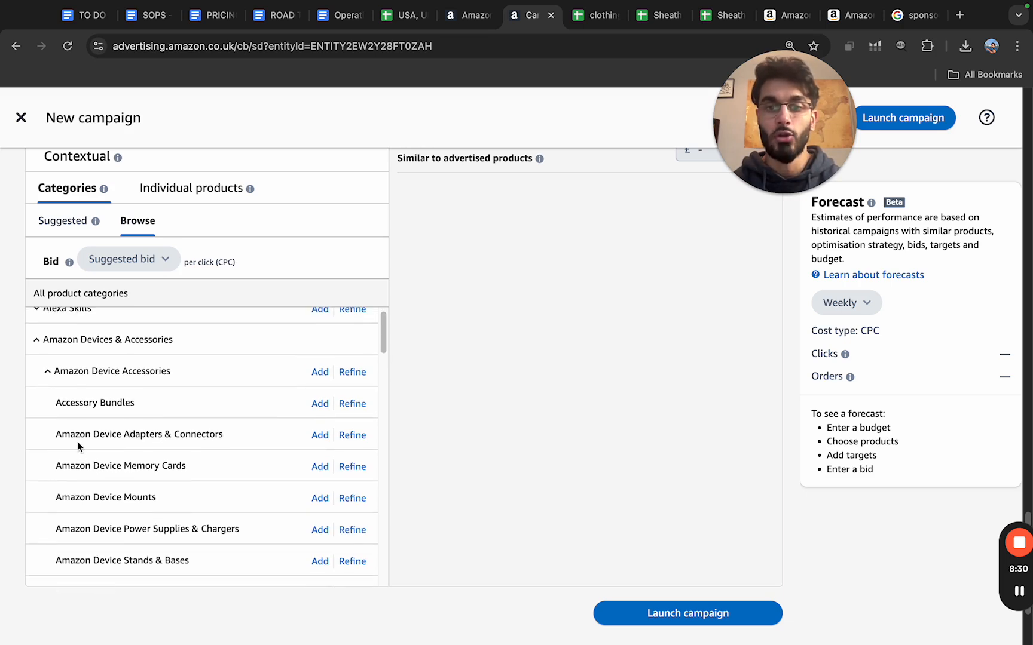
Try refining the Accessory Bundles category to 0-3 star ratings and Not Prime eligible shipping, and cancel the refinement.
{"action": "left_click", "coordinate": [350, 405]}
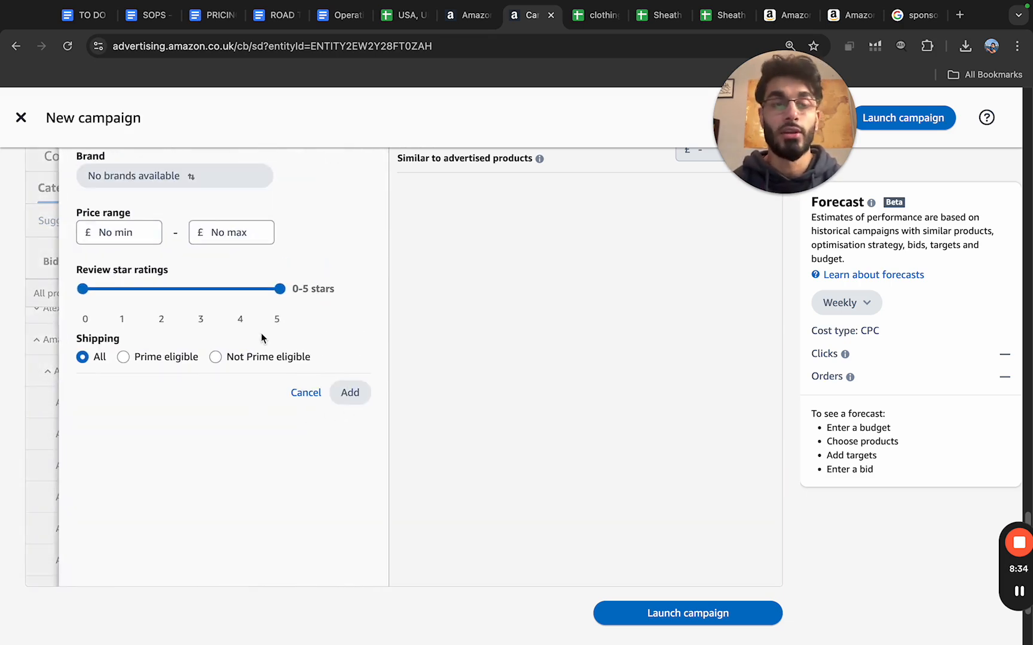
{"action": "left_click_drag", "start_coordinate": [279, 290], "coordinate": [201, 289]}
{"action": "left_click", "coordinate": [115, 234]}
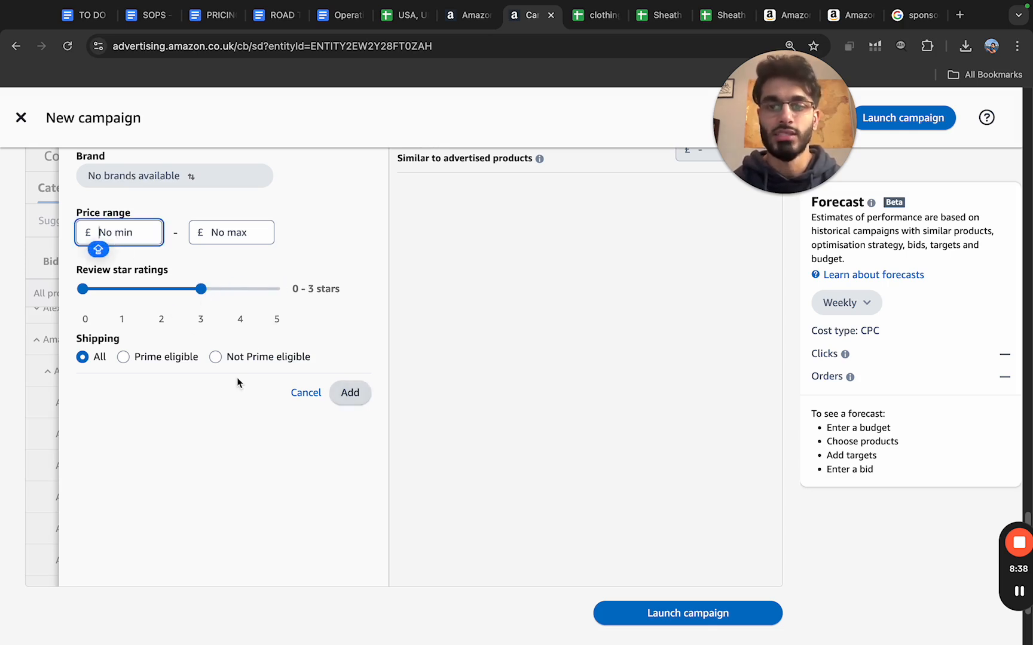
{"action": "left_click", "coordinate": [123, 357]}
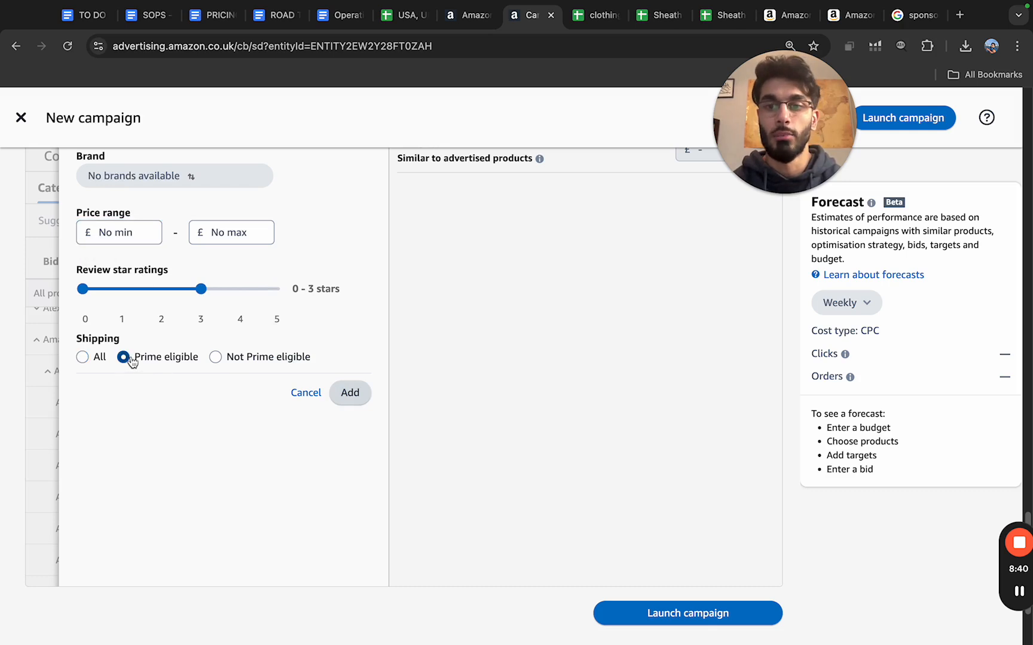
{"action": "left_click", "coordinate": [214, 356]}
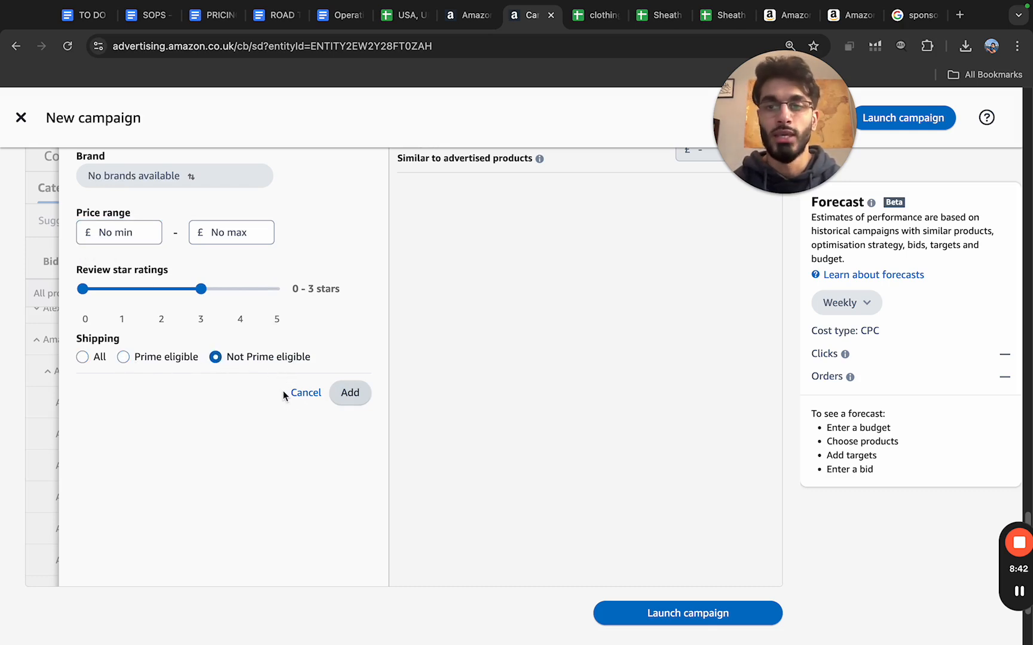
{"action": "scroll", "coordinate": [283, 394], "scroll_direction": "up", "scroll_amount": 1}
{"action": "left_click", "coordinate": [306, 423]}
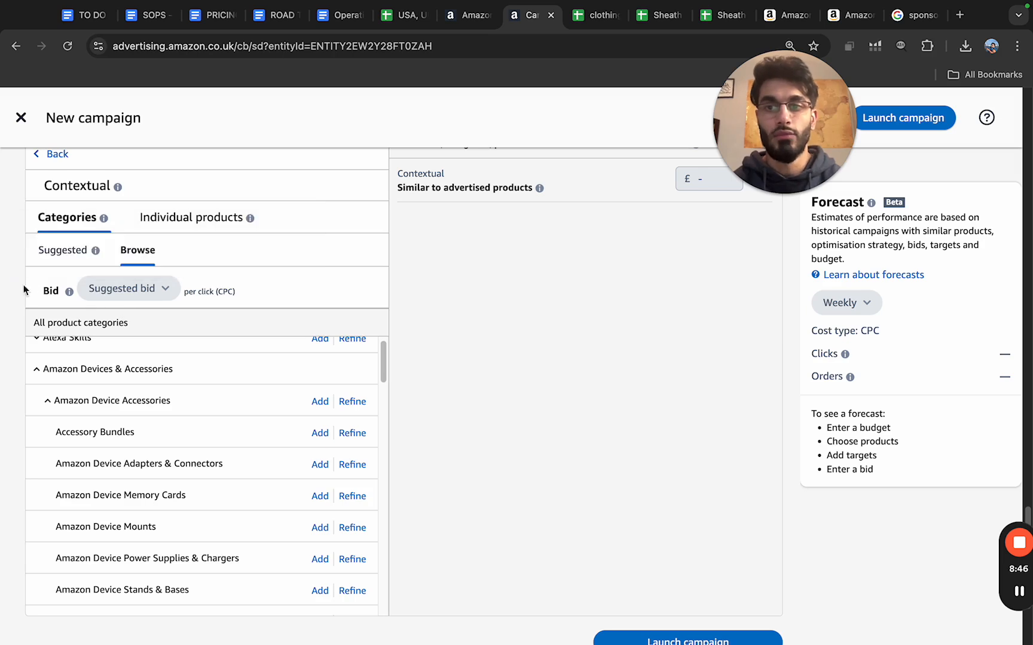
Compare the suggested categories with the individual product targeting options, and review the added contextual target.
{"action": "left_click", "coordinate": [50, 259]}
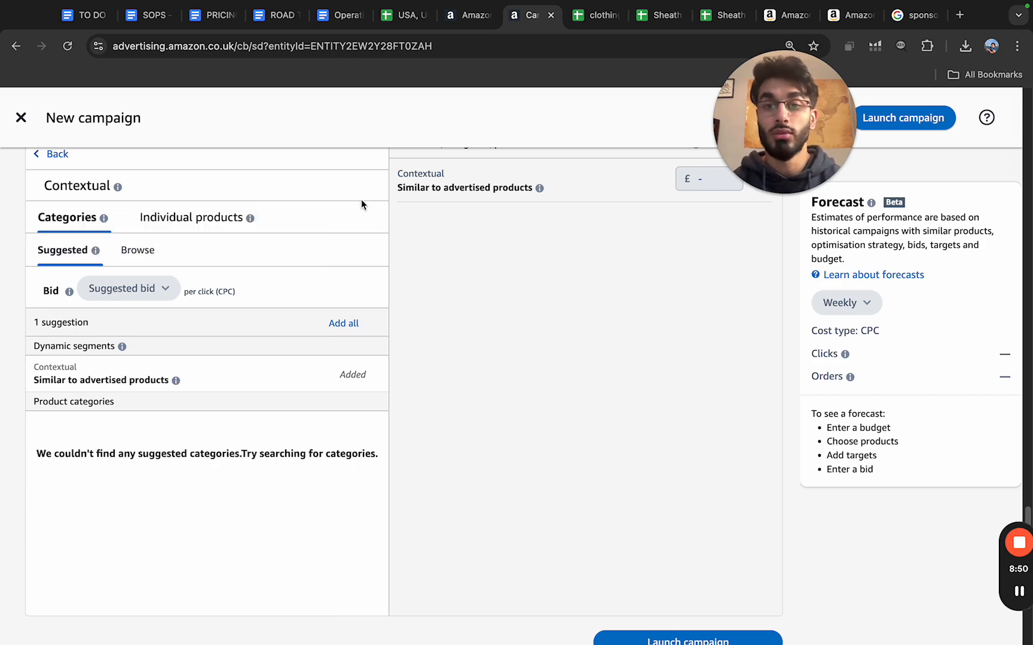
{"action": "left_click", "coordinate": [203, 217]}
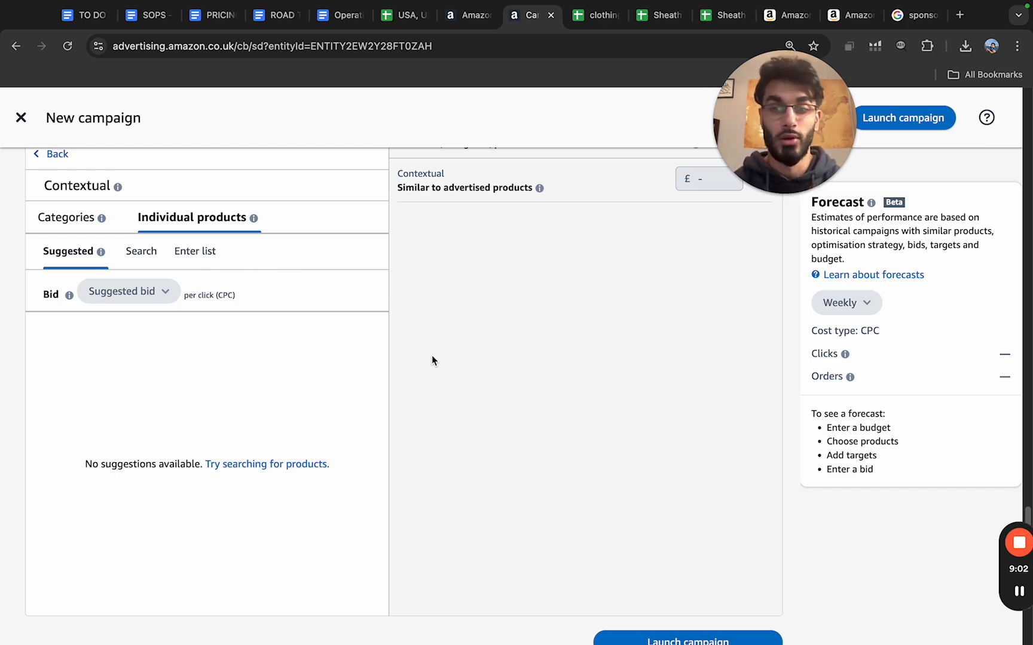
{"action": "scroll", "coordinate": [465, 234], "scroll_direction": "up", "scroll_amount": 2}
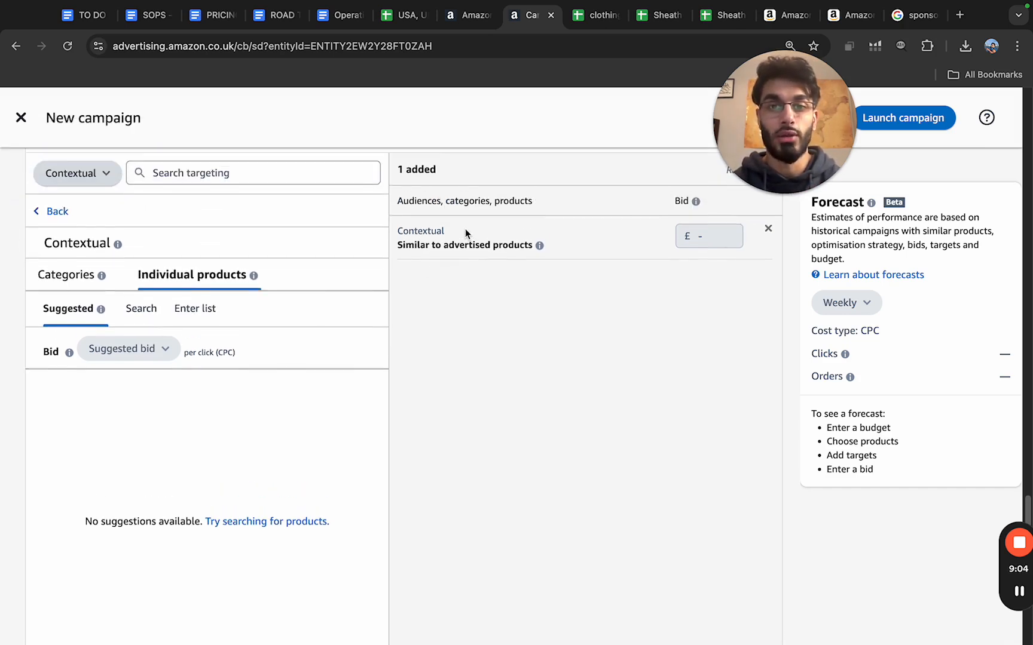
{"action": "left_click_drag", "start_coordinate": [397, 229], "coordinate": [547, 259]}
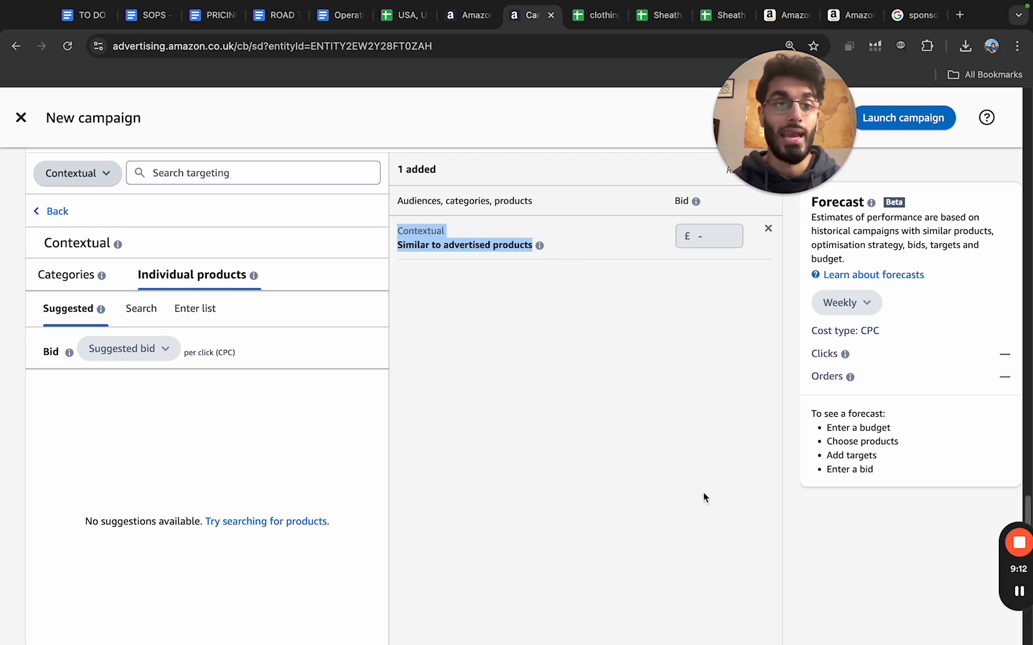
{"action": "left_click", "coordinate": [605, 331]}
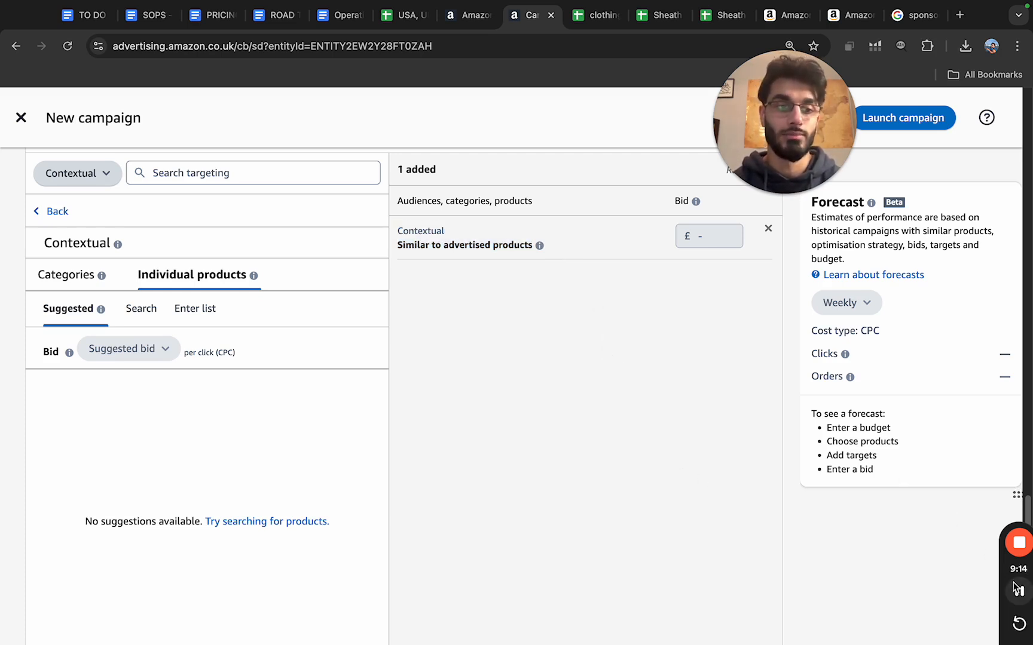
{"action": "left_click", "coordinate": [1014, 587]}
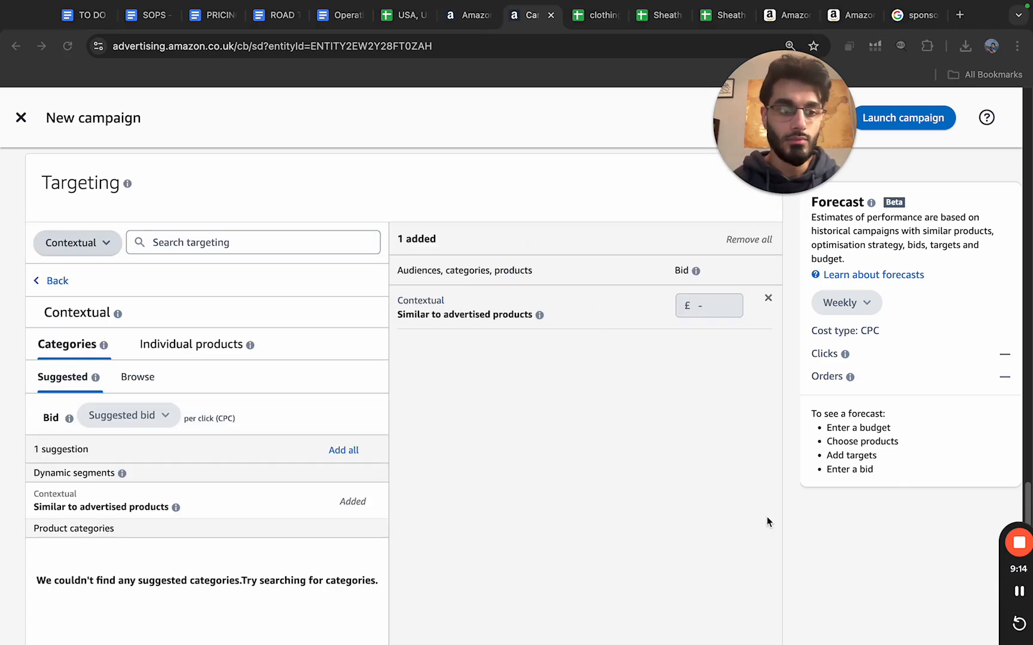
Check the bid field of the added contextual target and review the campaign's optimisation strategy and cost control settings.
{"action": "left_click", "coordinate": [695, 306]}
{"action": "left_click", "coordinate": [696, 306]}
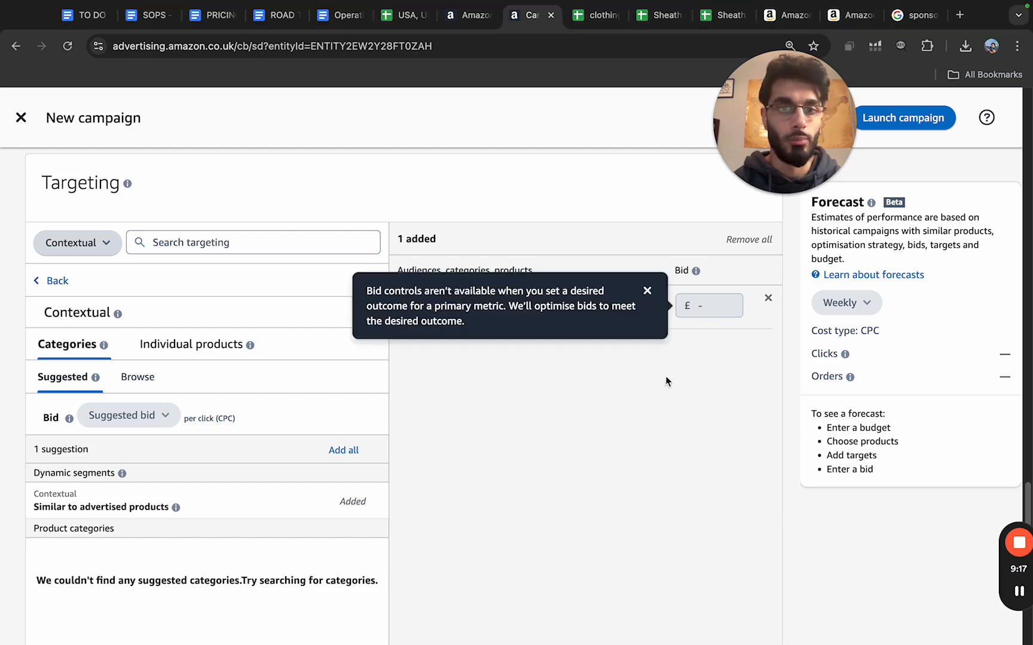
{"action": "scroll", "coordinate": [603, 462], "scroll_direction": "up", "scroll_amount": 20}
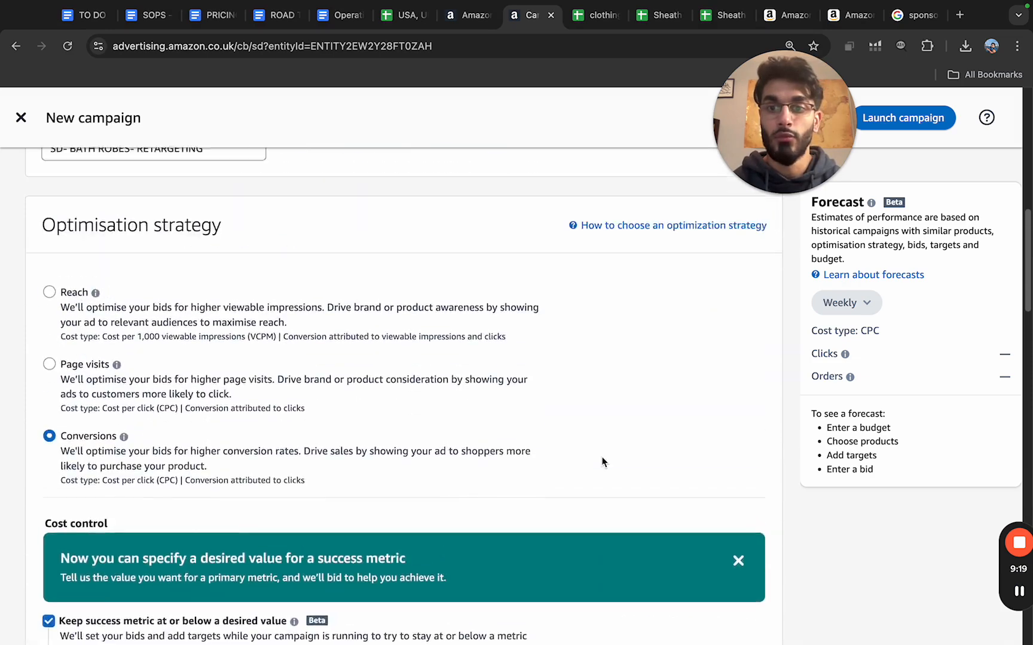
{"action": "scroll", "coordinate": [602, 462], "scroll_direction": "down", "scroll_amount": 1}
{"action": "scroll", "coordinate": [603, 462], "scroll_direction": "up", "scroll_amount": 1}
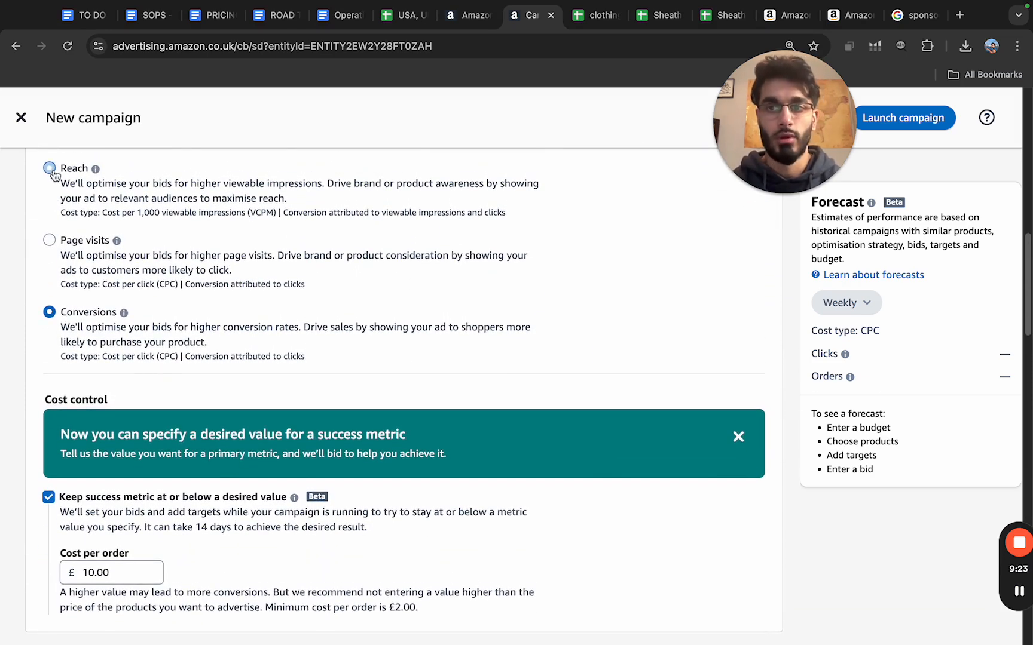
Switch the optimisation strategy to Page visits and Reach to compare their cost control metrics, and reselect Conversions.
{"action": "left_click", "coordinate": [129, 578]}
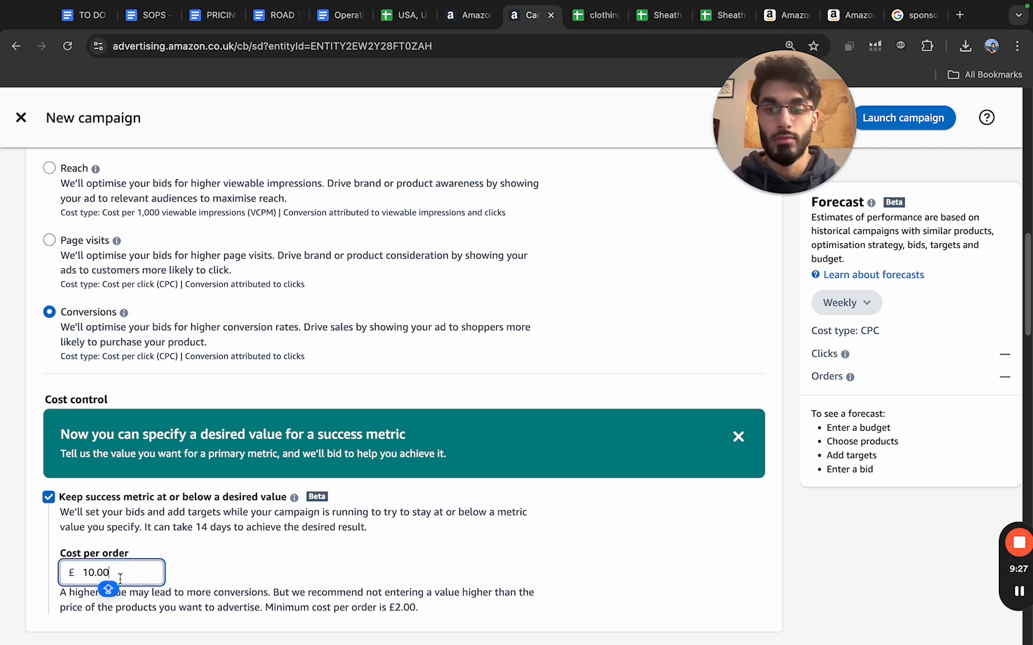
{"action": "left_click", "coordinate": [57, 241]}
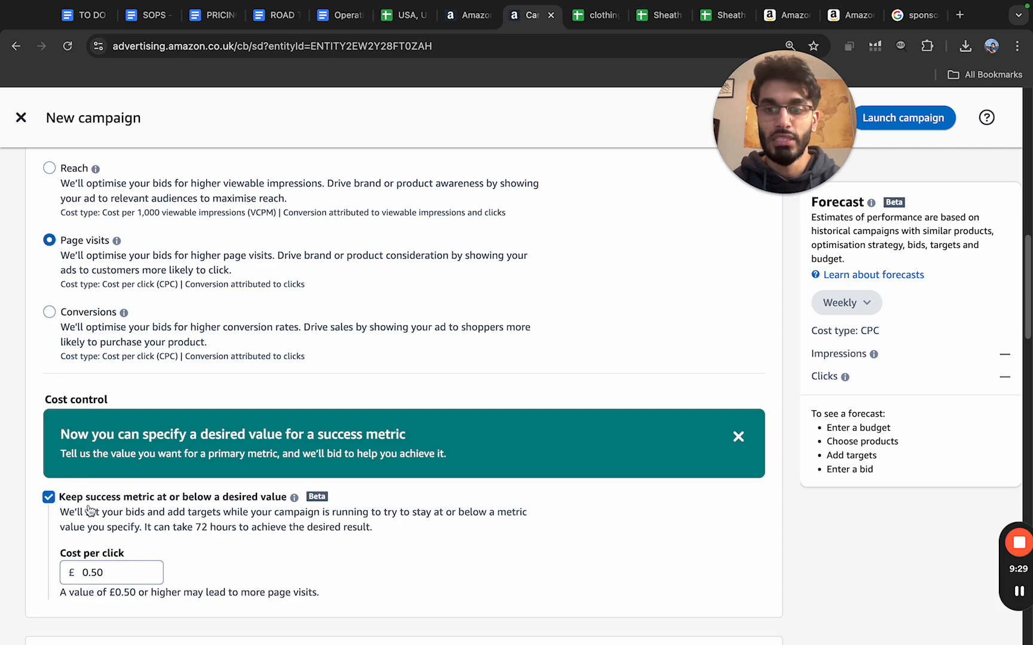
{"action": "left_click", "coordinate": [49, 168]}
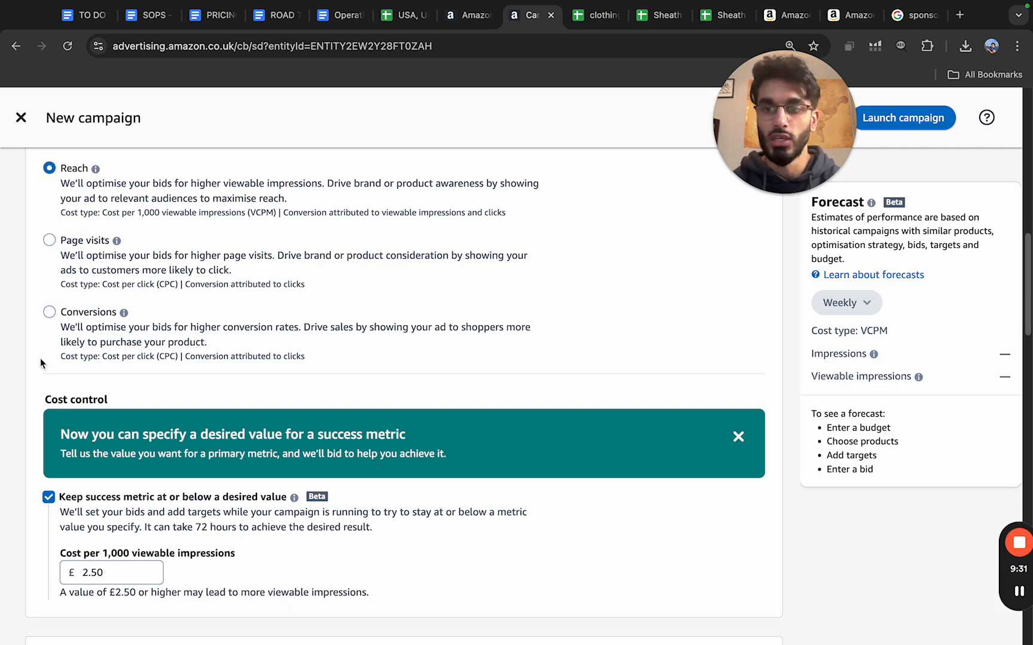
{"action": "left_click", "coordinate": [49, 312]}
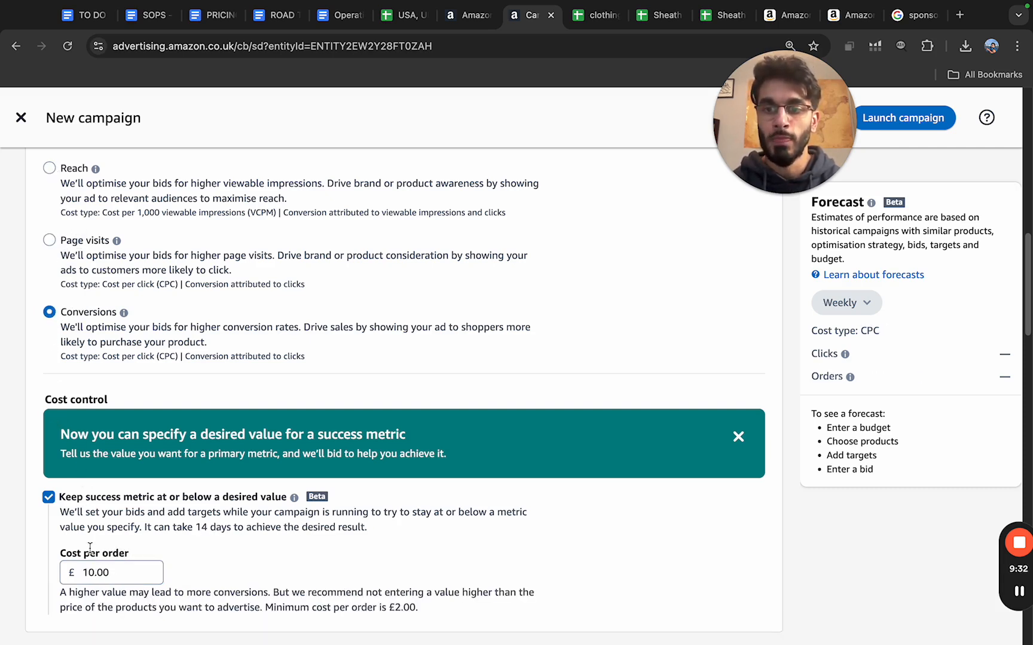
Turn off keeping the success metric at or below a desired value, and open the contextual target's bid for editing.
{"action": "left_click", "coordinate": [49, 498]}
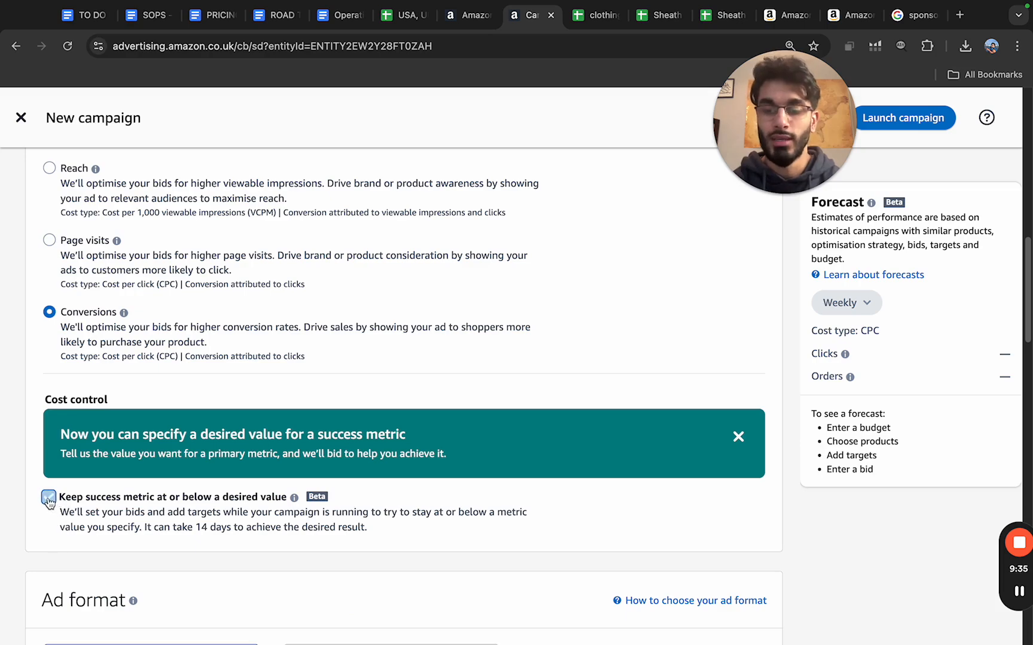
{"action": "left_click", "coordinate": [48, 498]}
{"action": "left_click", "coordinate": [49, 498]}
{"action": "scroll", "coordinate": [35, 526], "scroll_direction": "down", "scroll_amount": 15}
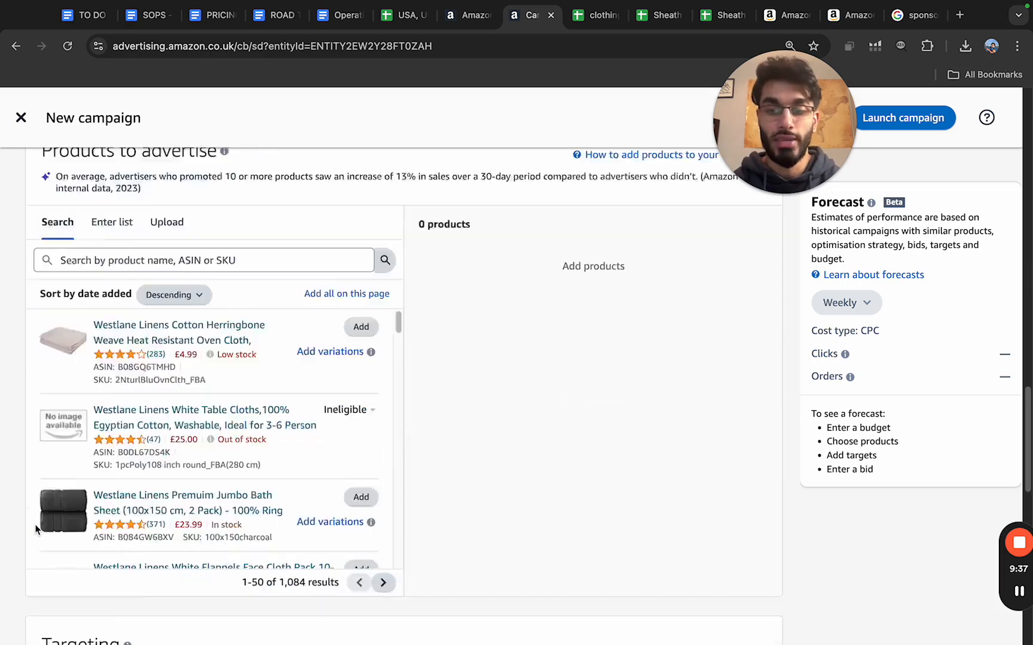
{"action": "left_click", "coordinate": [703, 308]}
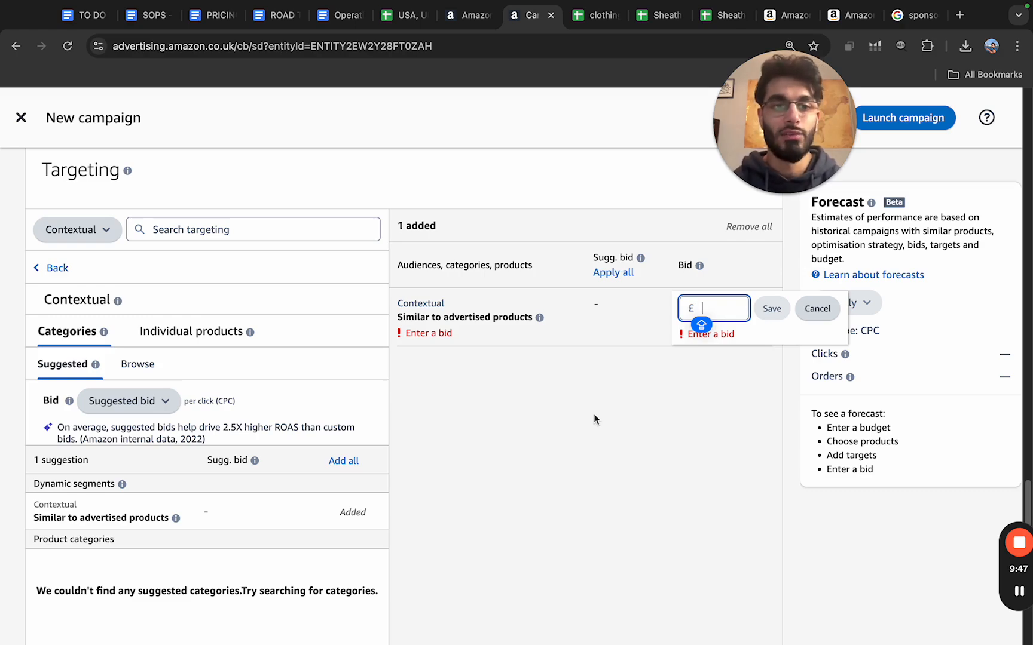
Turn on keeping the success metric at or below a desired value and set the cost per order to £5.
{"action": "scroll", "coordinate": [535, 374], "scroll_direction": "up", "scroll_amount": 15}
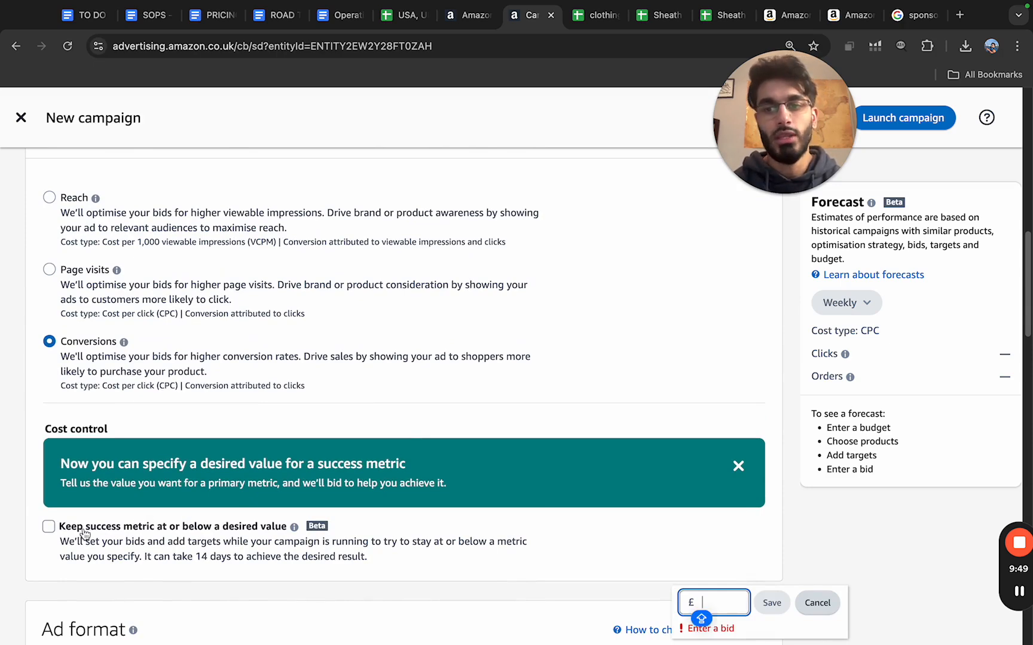
{"action": "left_click", "coordinate": [50, 528]}
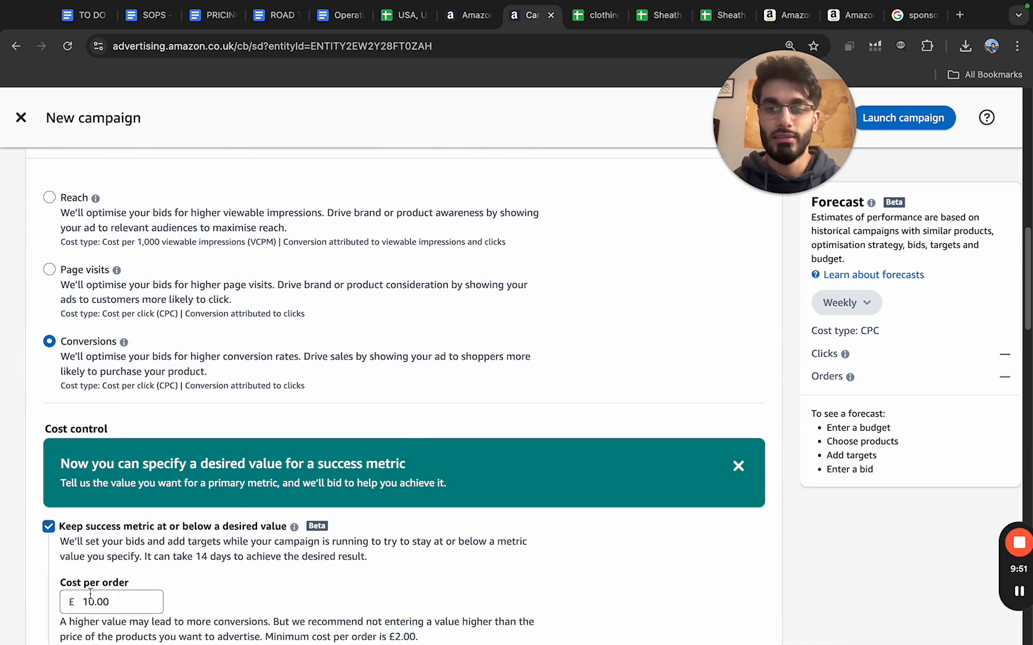
{"action": "scroll", "coordinate": [101, 593], "scroll_direction": "down", "scroll_amount": 1}
{"action": "left_click", "coordinate": [100, 537]}
{"action": "key", "text": "BackSpace"}
{"action": "key", "text": "BackSpace"}
{"action": "key", "text": "BackSpace"}
{"action": "key", "text": "BackSpace"}
{"action": "key", "text": "BackSpace"}
{"action": "type", "text": "5"}
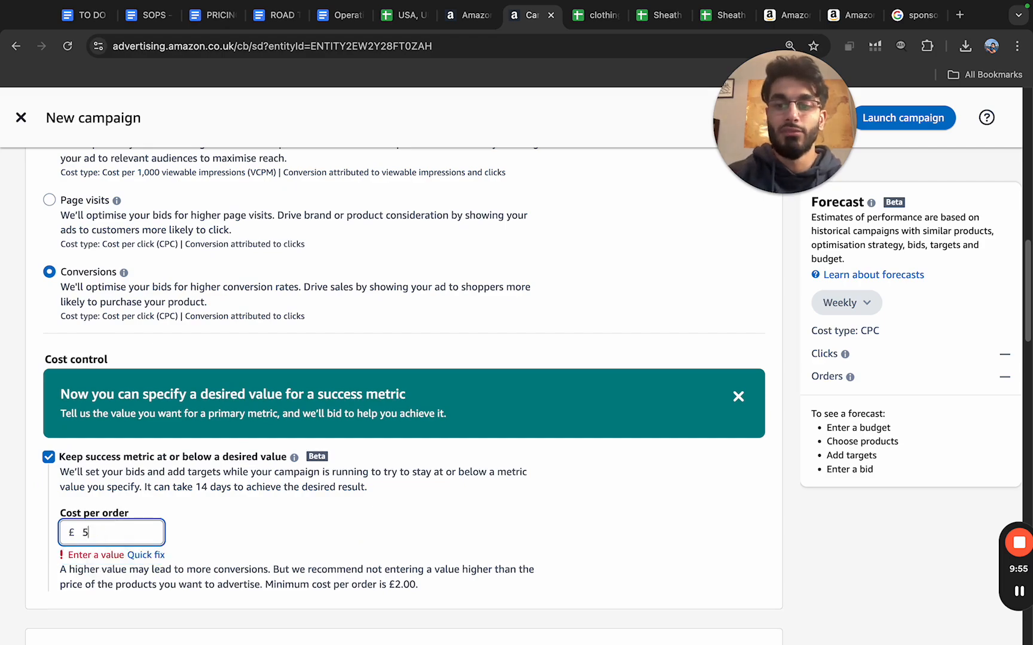
{"action": "left_click", "coordinate": [207, 503]}
Check the bid field of the contextual target "Similar to advertised products" with the cost control enabled.
{"action": "scroll", "coordinate": [207, 504], "scroll_direction": "down", "scroll_amount": 10}
{"action": "scroll", "coordinate": [207, 503], "scroll_direction": "down", "scroll_amount": 2}
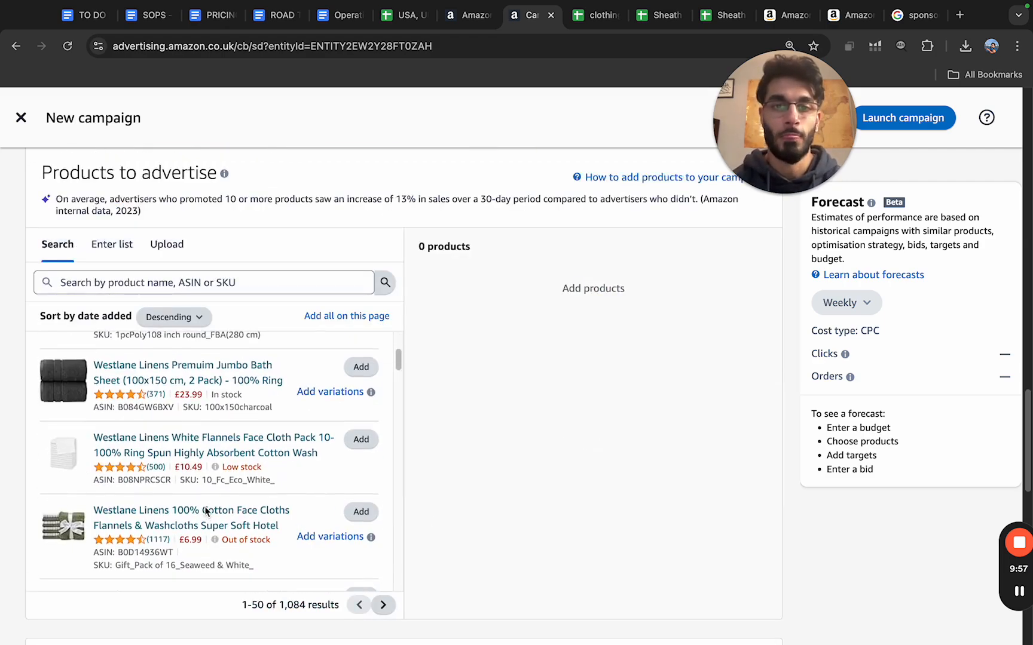
{"action": "scroll", "coordinate": [548, 372], "scroll_direction": "down", "scroll_amount": 8}
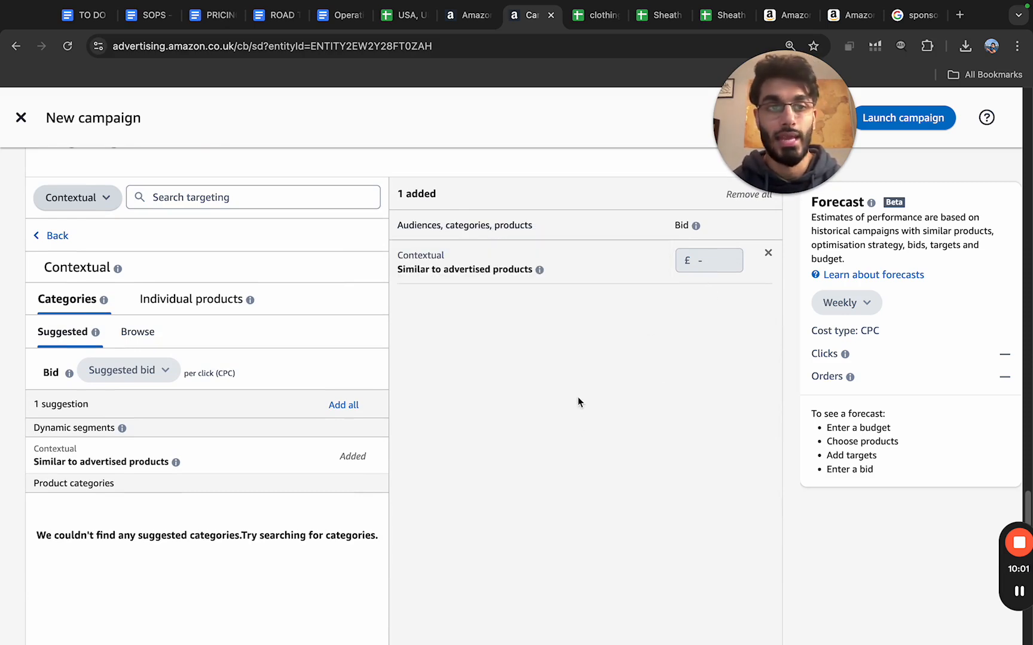
{"action": "mouse_move", "coordinate": [711, 251]}
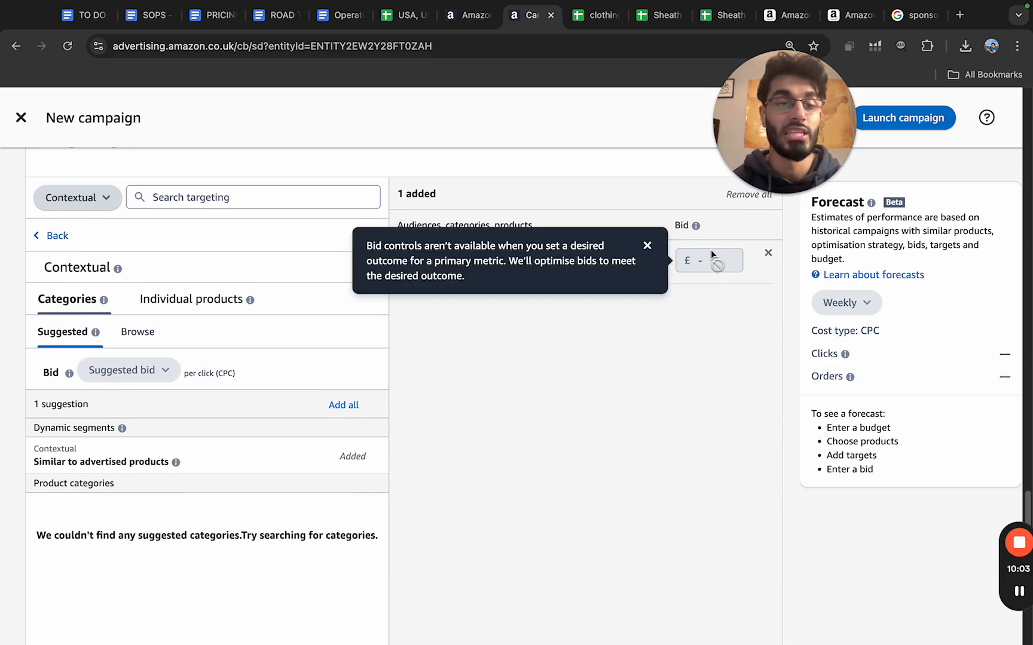
{"action": "mouse_move", "coordinate": [1024, 598]}
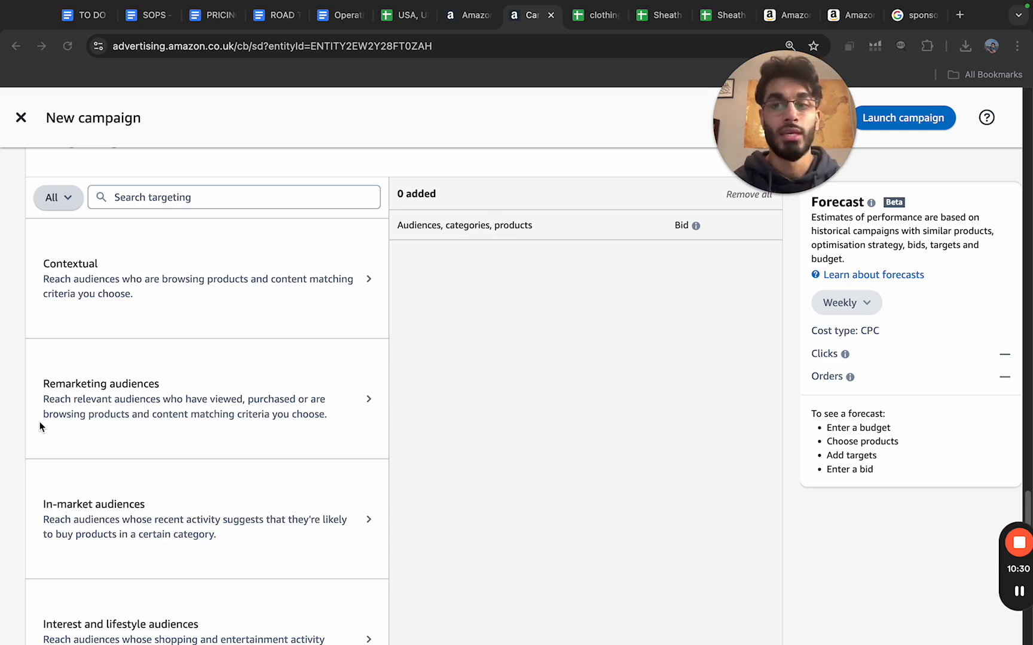
Open the Remarketing audiences targeting and read the explanations of its two suggested dynamic segments.
{"action": "left_click", "coordinate": [366, 403]}
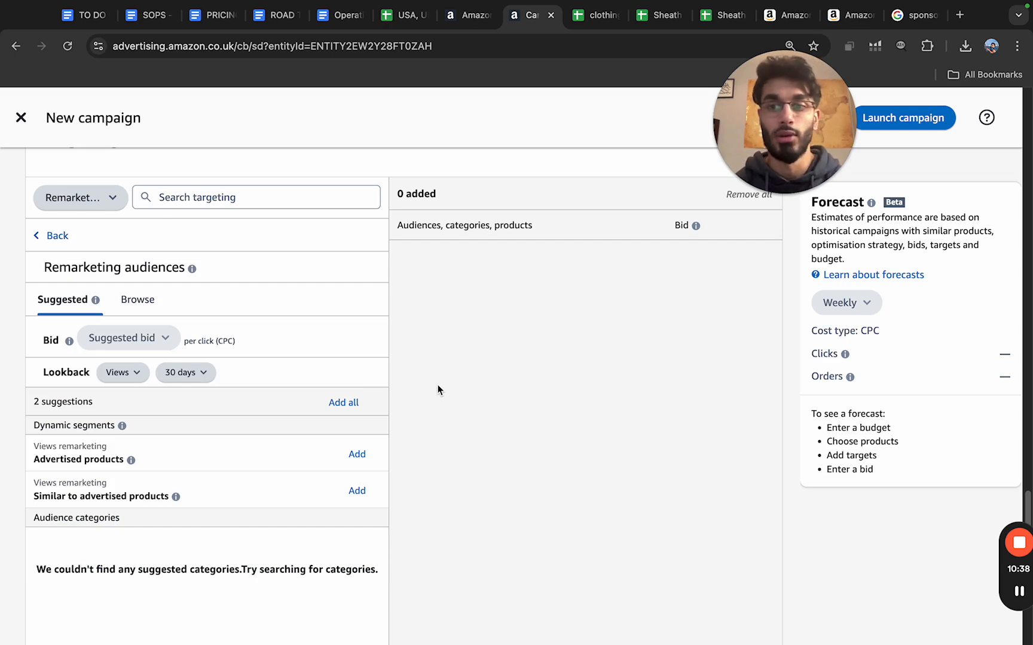
{"action": "mouse_move", "coordinate": [193, 270]}
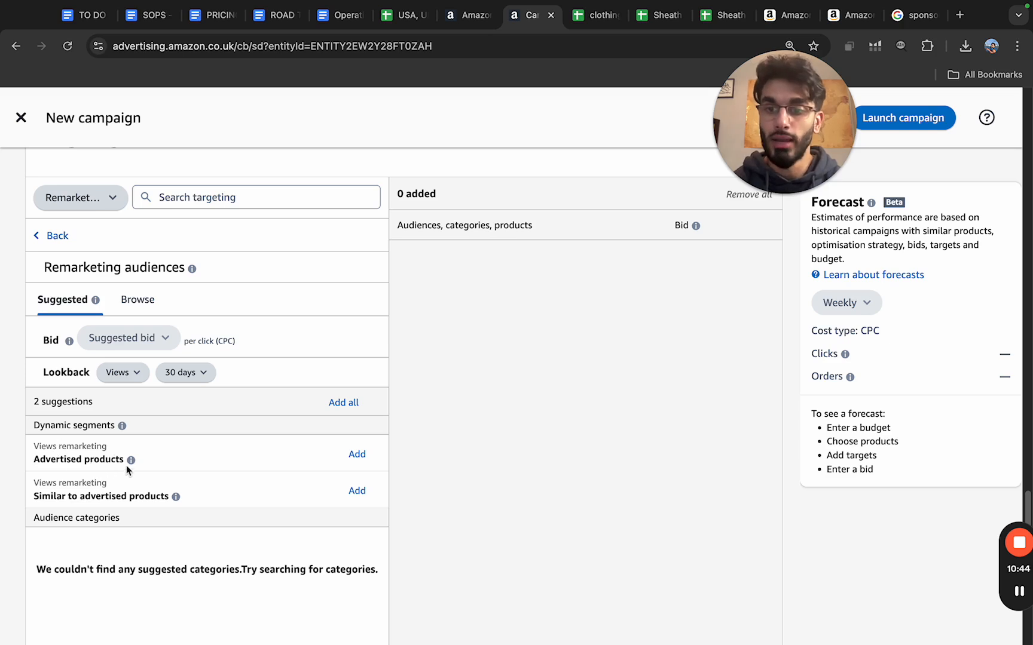
{"action": "mouse_move", "coordinate": [130, 462]}
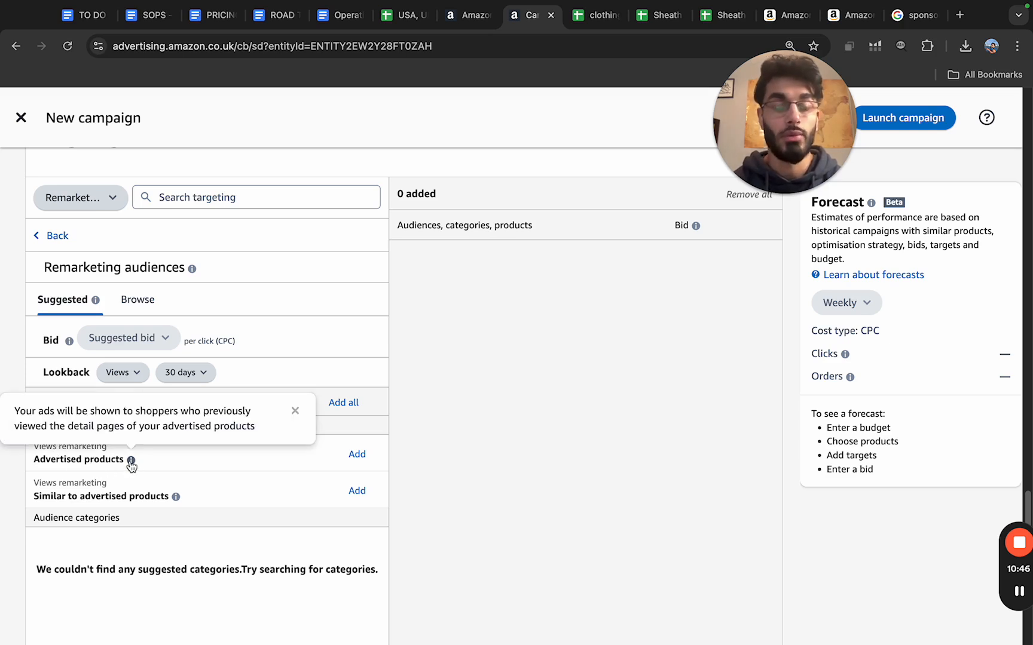
{"action": "mouse_move", "coordinate": [177, 501]}
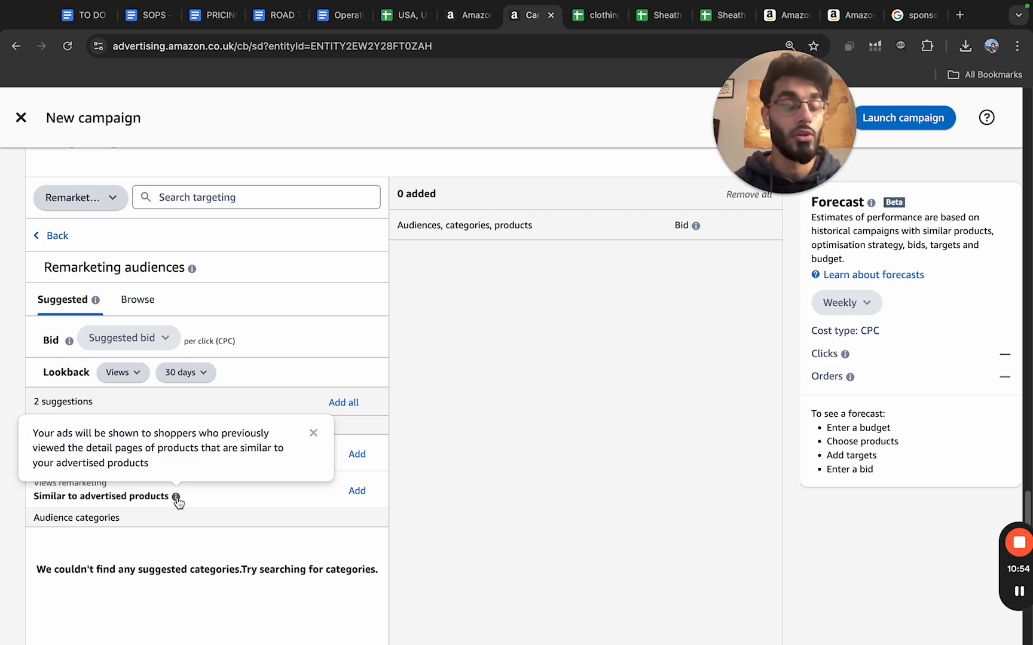
Add the Views remarketing targets "Advertised products" and "Similar to advertised products", and remove both of them.
{"action": "left_click", "coordinate": [359, 456]}
{"action": "left_click", "coordinate": [358, 491]}
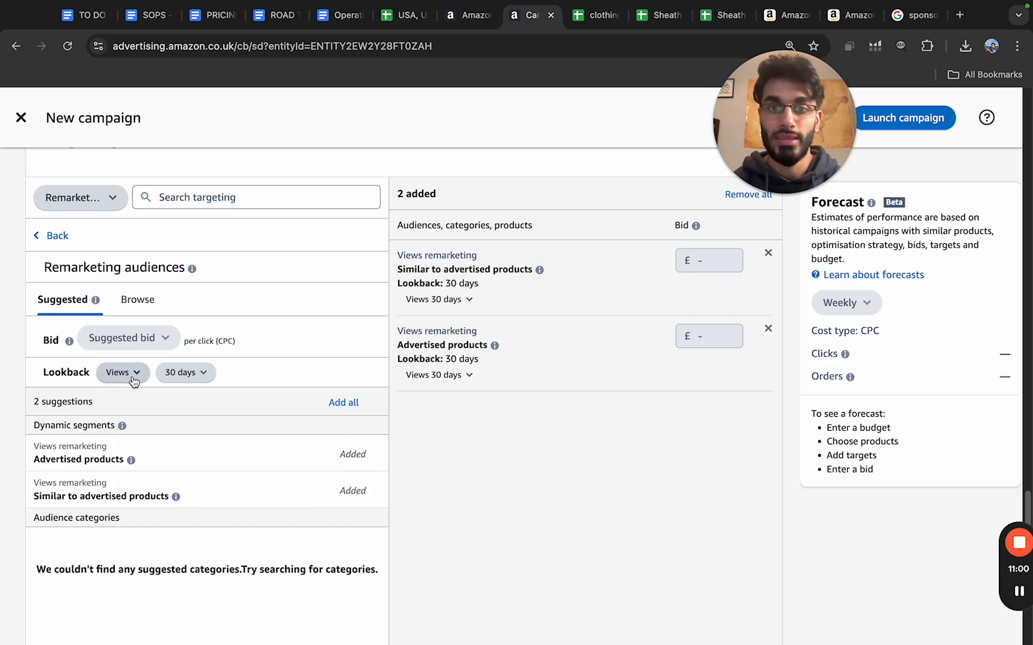
{"action": "left_click", "coordinate": [768, 253]}
{"action": "left_click", "coordinate": [768, 254]}
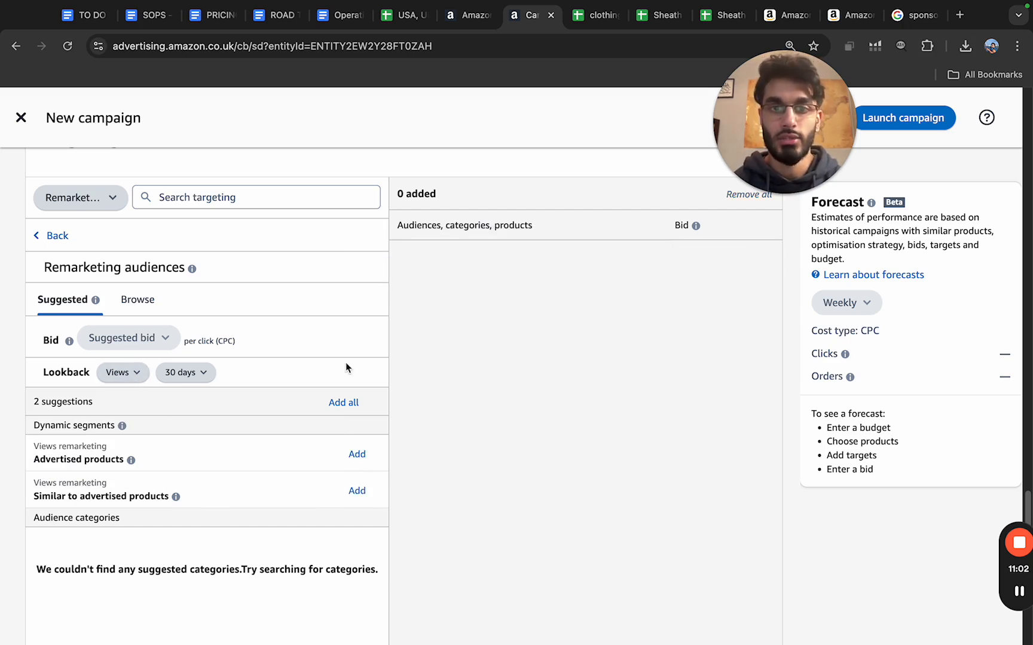
Try the Purchases lookback type for the remarketing audiences and return it to Views.
{"action": "left_click", "coordinate": [128, 372]}
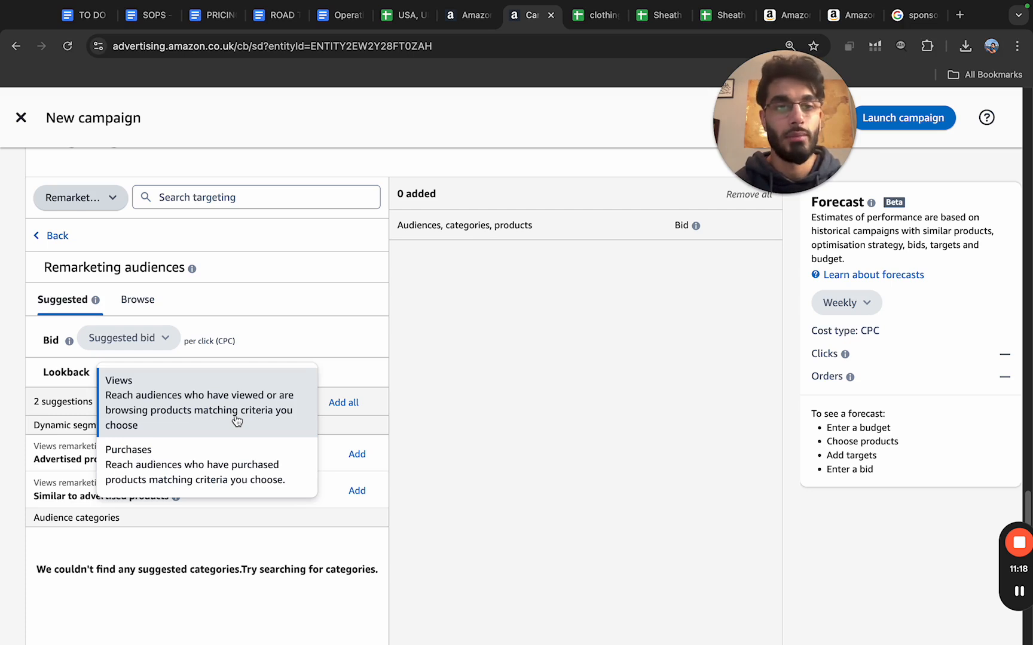
{"action": "left_click", "coordinate": [203, 465]}
{"action": "left_click", "coordinate": [139, 373]}
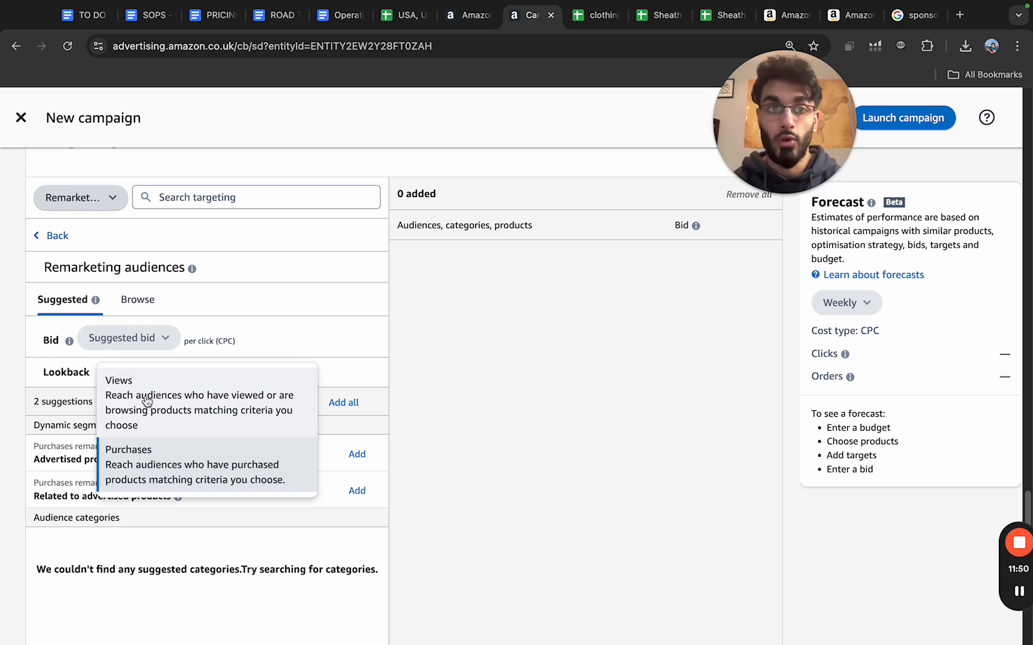
{"action": "left_click", "coordinate": [146, 400]}
{"action": "left_click", "coordinate": [131, 373]}
{"action": "left_click", "coordinate": [132, 378]}
Set the lookback period of the Views remarketing audiences to 7 days after comparing the available durations.
{"action": "left_click", "coordinate": [182, 373]}
{"action": "left_click", "coordinate": [193, 387]}
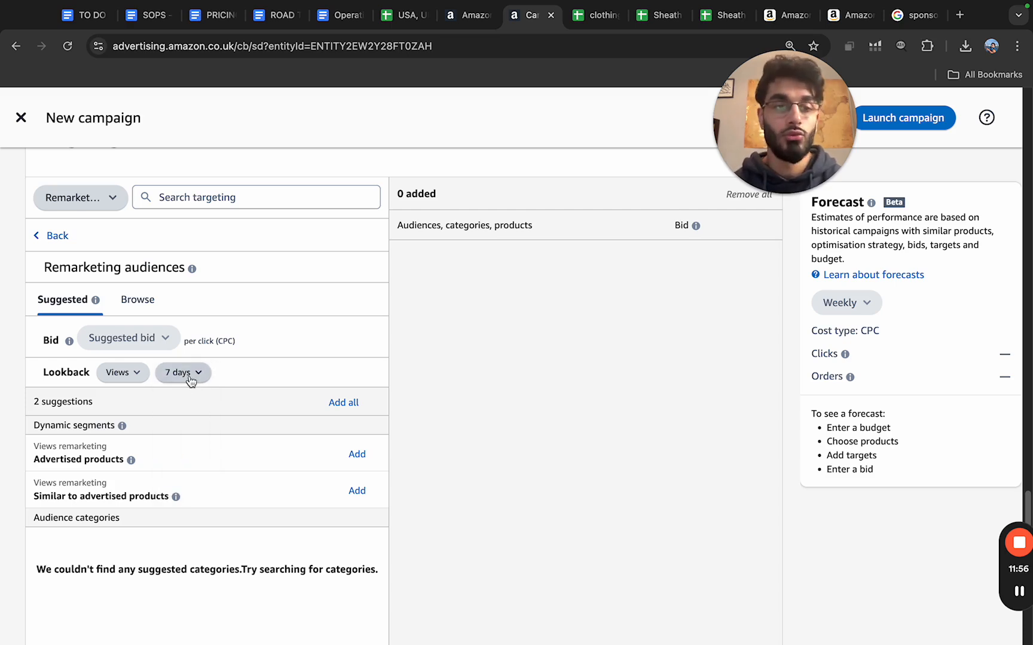
{"action": "left_click", "coordinate": [189, 377]}
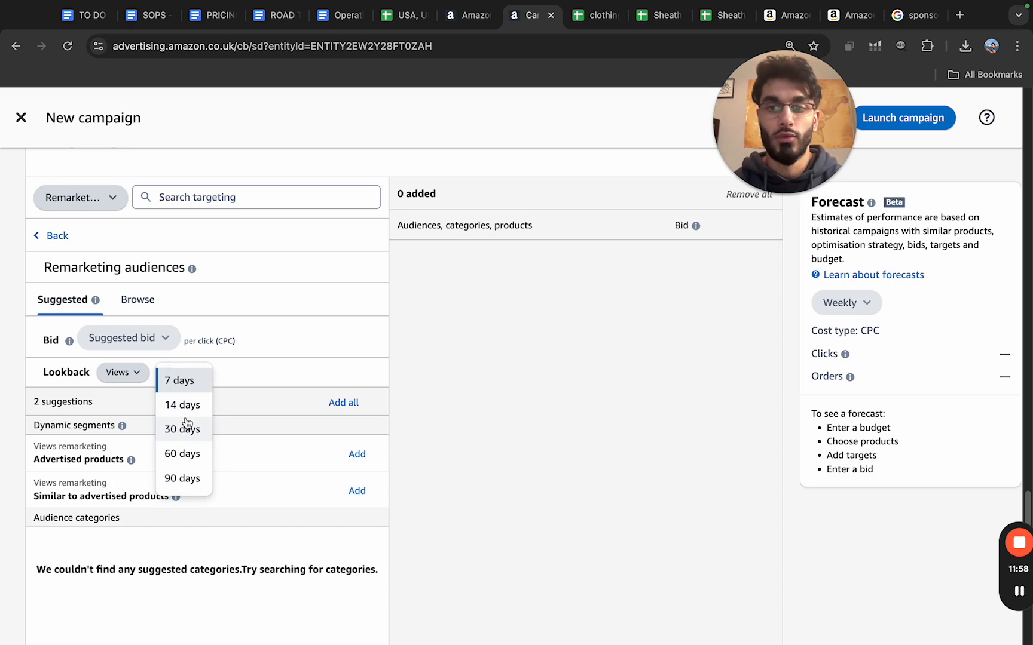
{"action": "left_click", "coordinate": [183, 405]}
{"action": "left_click", "coordinate": [187, 377]}
{"action": "left_click", "coordinate": [188, 380]}
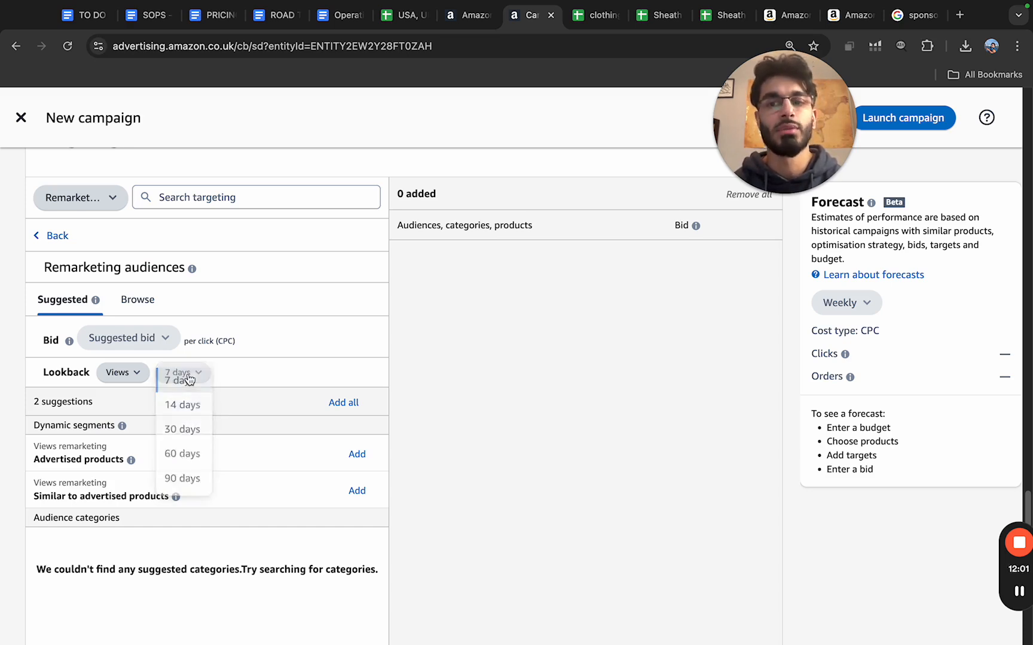
Browse all remarketing audience categories, expand one of them, and return to the suggested audiences.
{"action": "left_click", "coordinate": [149, 312]}
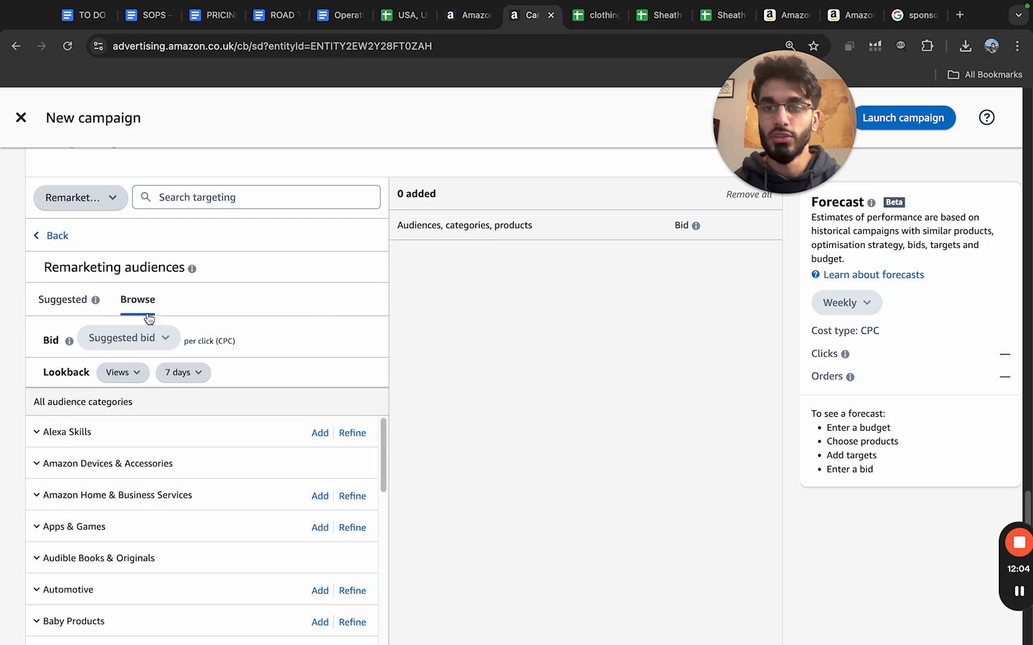
{"action": "scroll", "coordinate": [78, 454], "scroll_direction": "down", "scroll_amount": 3}
{"action": "scroll", "coordinate": [72, 454], "scroll_direction": "up", "scroll_amount": 2}
{"action": "left_click", "coordinate": [37, 452]}
{"action": "left_click", "coordinate": [60, 303]}
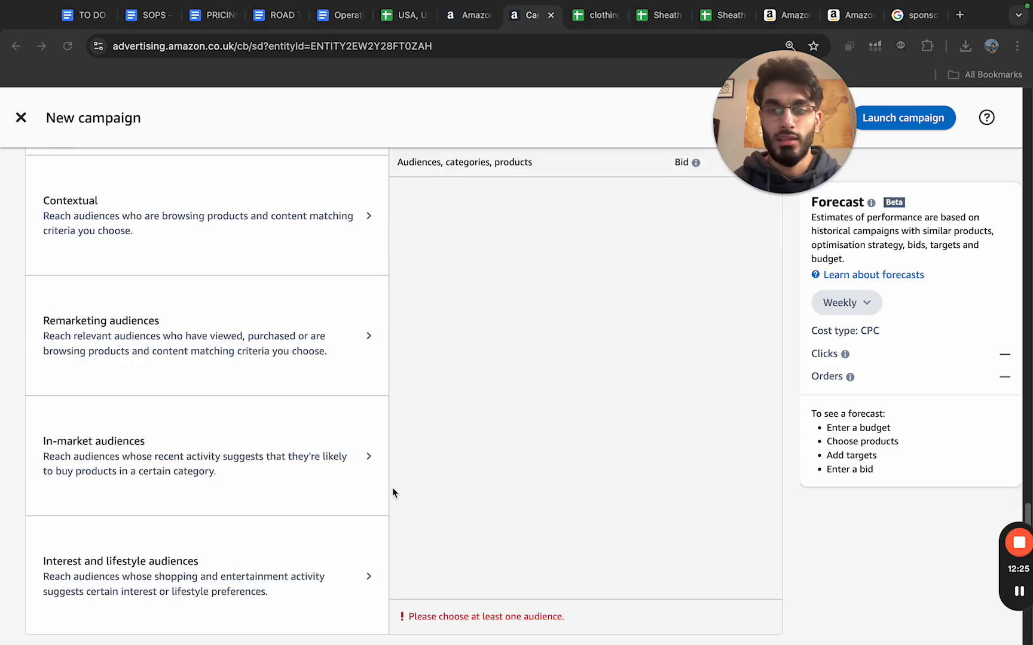
Review the targeting types and browse the in-market audiences, expanding the Books & Magazines category.
{"action": "scroll", "coordinate": [392, 488], "scroll_direction": "down", "scroll_amount": 2}
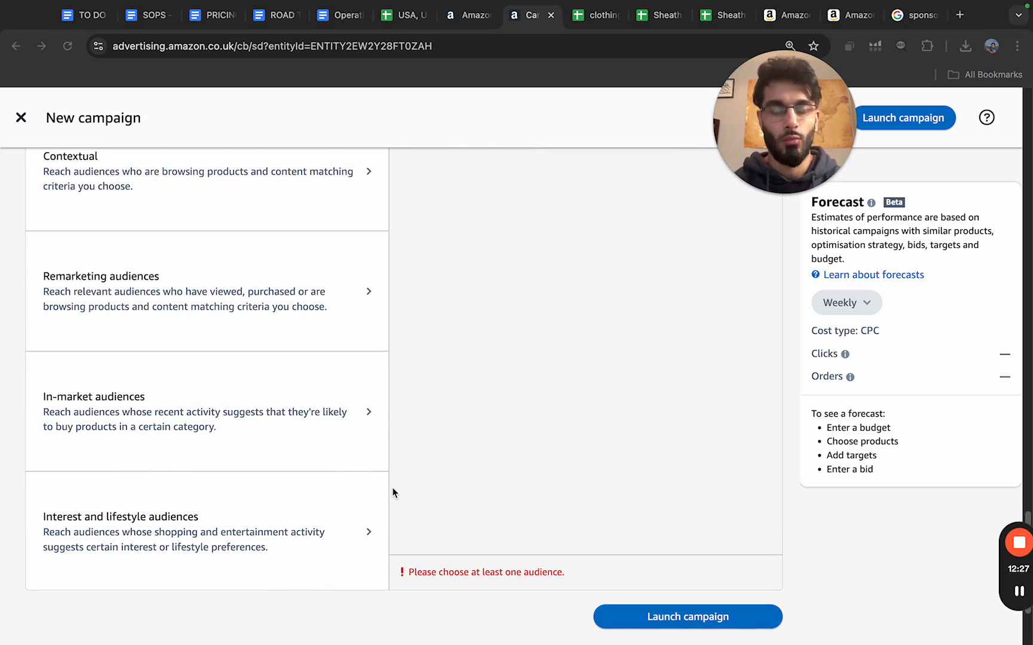
{"action": "scroll", "coordinate": [127, 242], "scroll_direction": "up", "scroll_amount": 1}
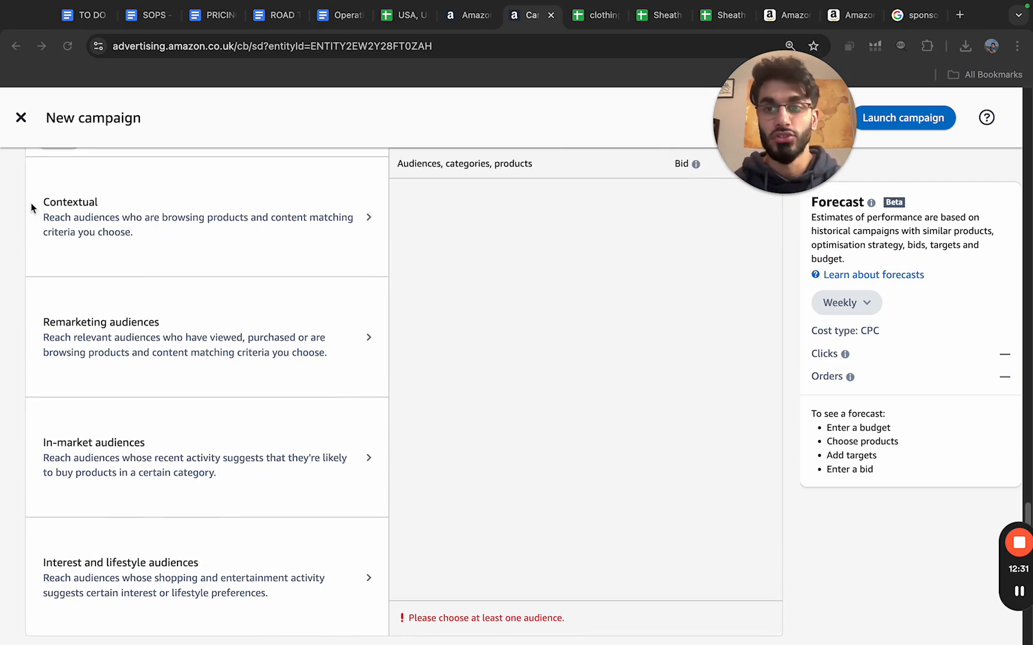
{"action": "scroll", "coordinate": [25, 341], "scroll_direction": "down", "scroll_amount": 1}
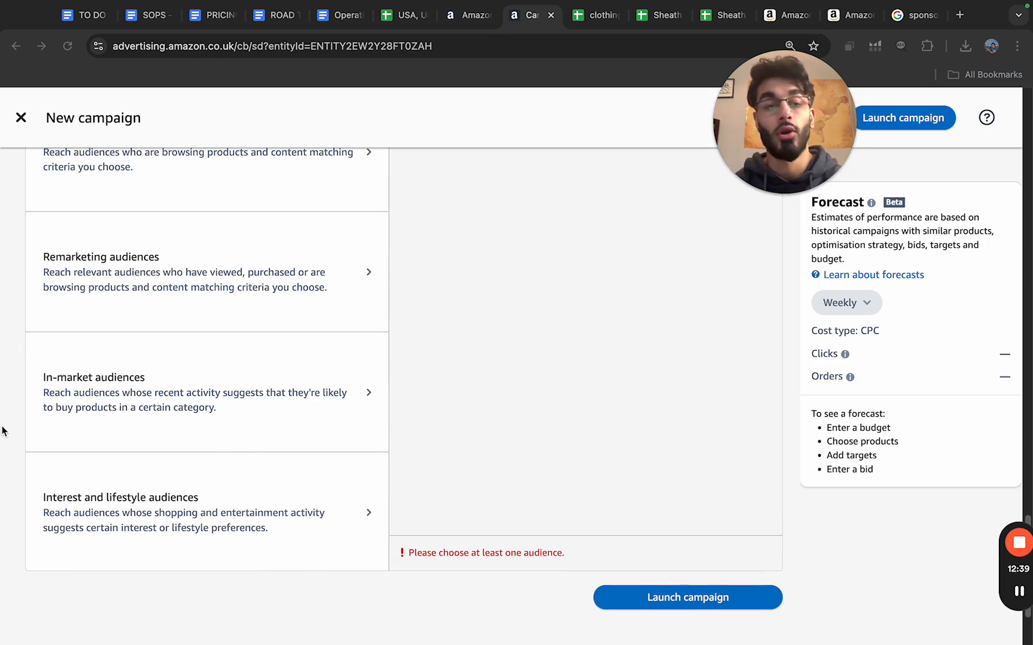
{"action": "left_click", "coordinate": [370, 395]}
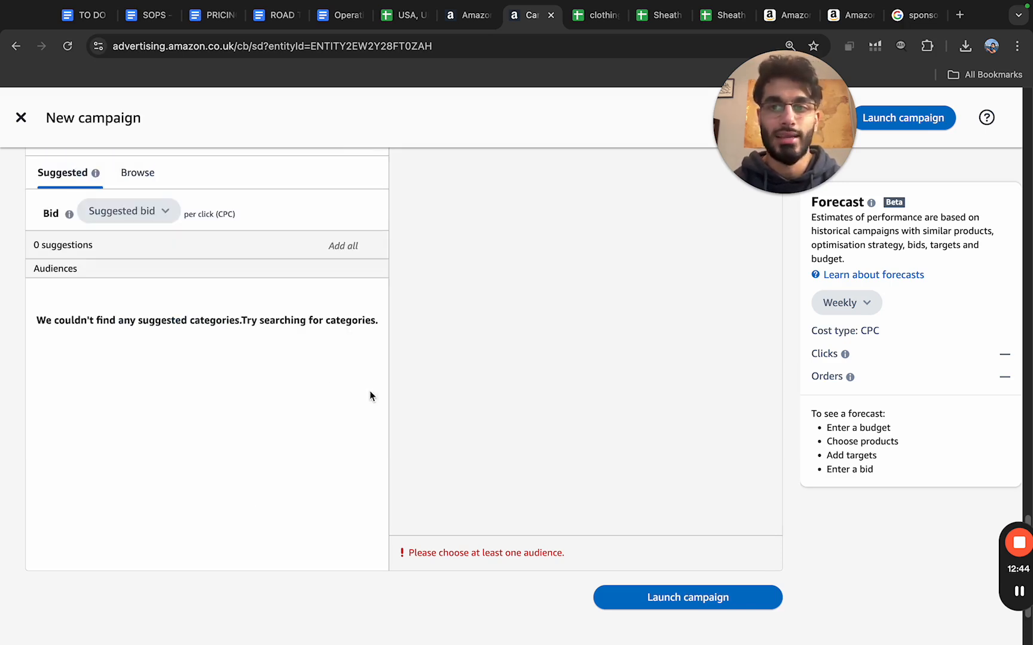
{"action": "left_click", "coordinate": [138, 172]}
{"action": "left_click", "coordinate": [42, 372]}
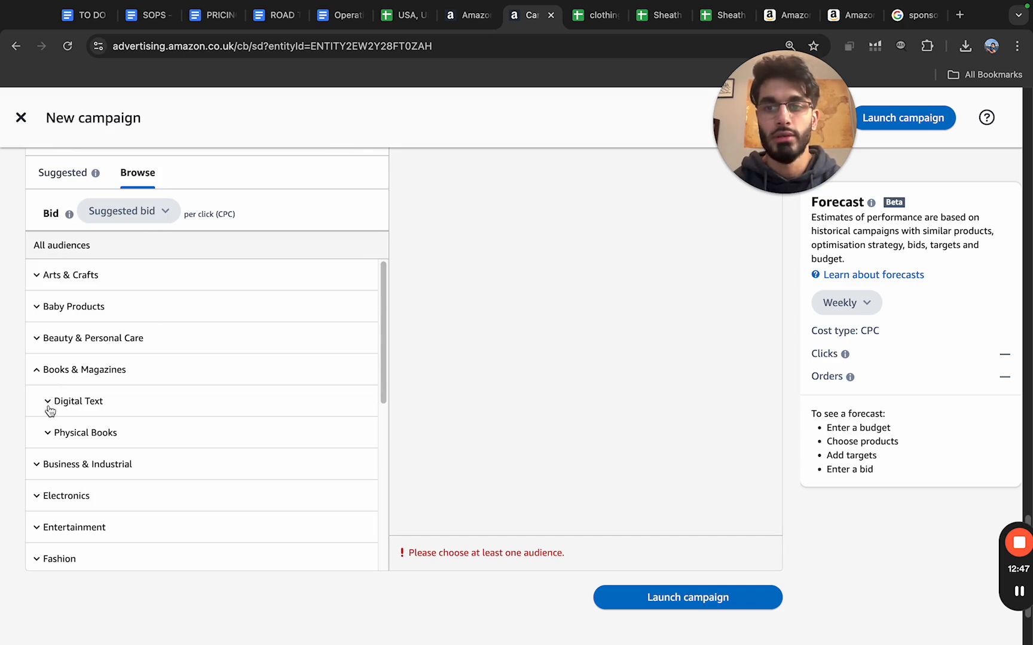
Expand the Physical Books and Digital Text subcategories of the in-market audiences and return to the suggested audiences.
{"action": "left_click", "coordinate": [50, 435]}
{"action": "left_click", "coordinate": [49, 401]}
{"action": "left_click", "coordinate": [40, 180]}
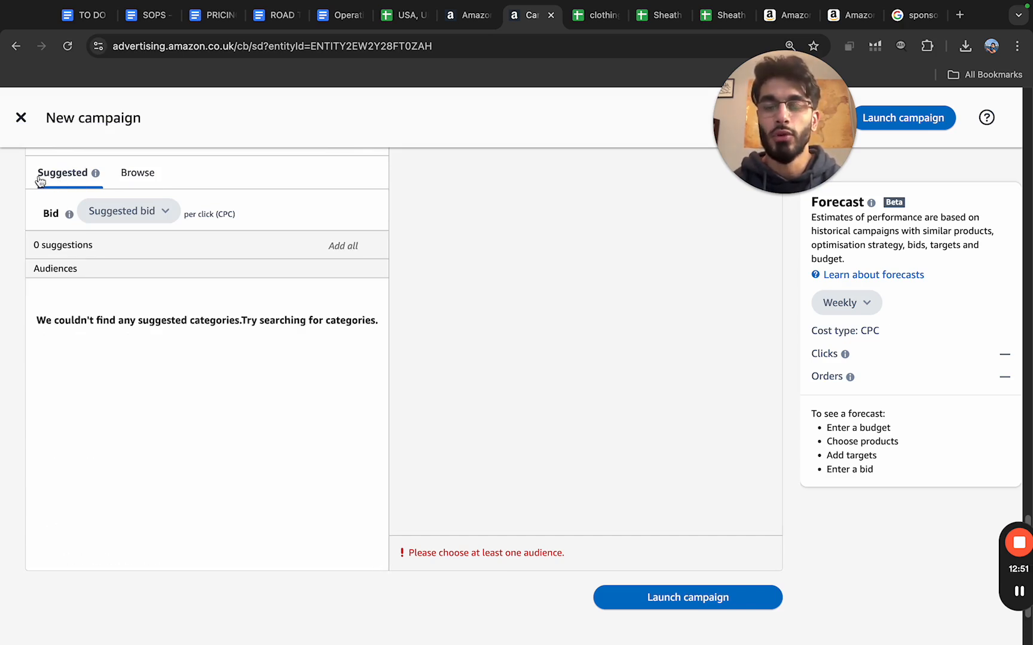
Set the optimisation strategy to Reach.
{"action": "scroll", "coordinate": [6, 224], "scroll_direction": "up", "scroll_amount": 10}
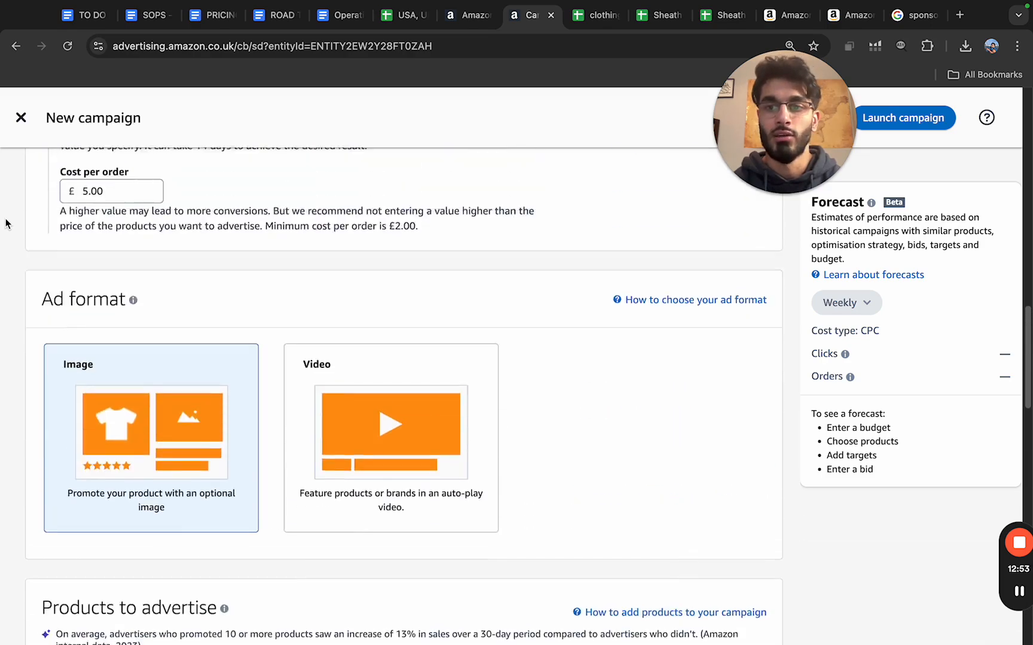
{"action": "scroll", "coordinate": [6, 223], "scroll_direction": "up", "scroll_amount": 10}
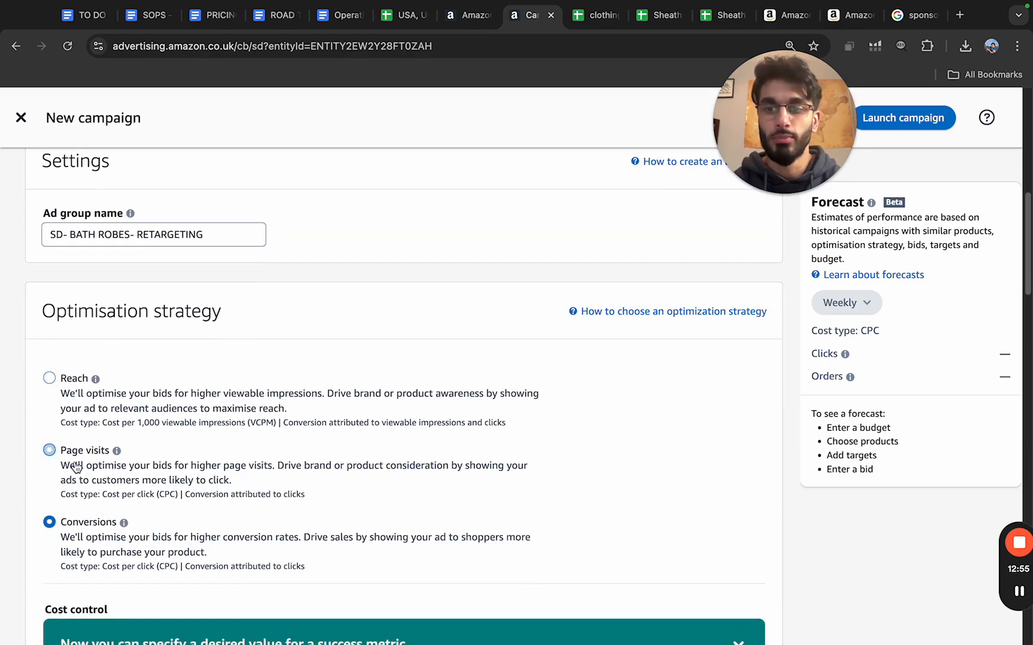
{"action": "left_click", "coordinate": [70, 380]}
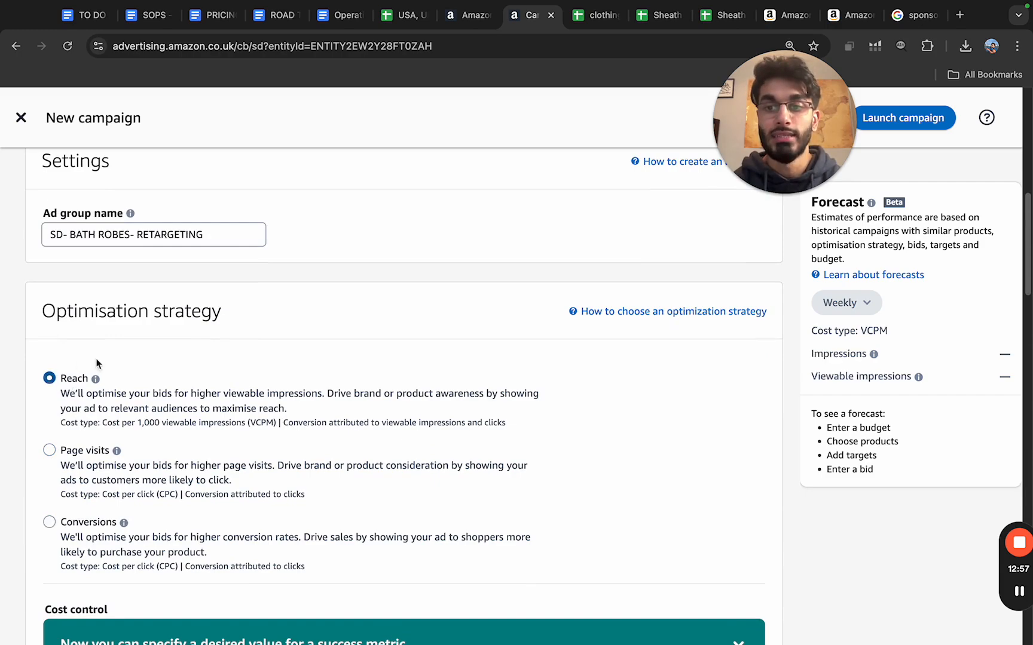
Leave the in-market audiences, open the Interest and lifestyle audiences, and return to the list of targeting types.
{"action": "scroll", "coordinate": [6, 431], "scroll_direction": "down", "scroll_amount": 20}
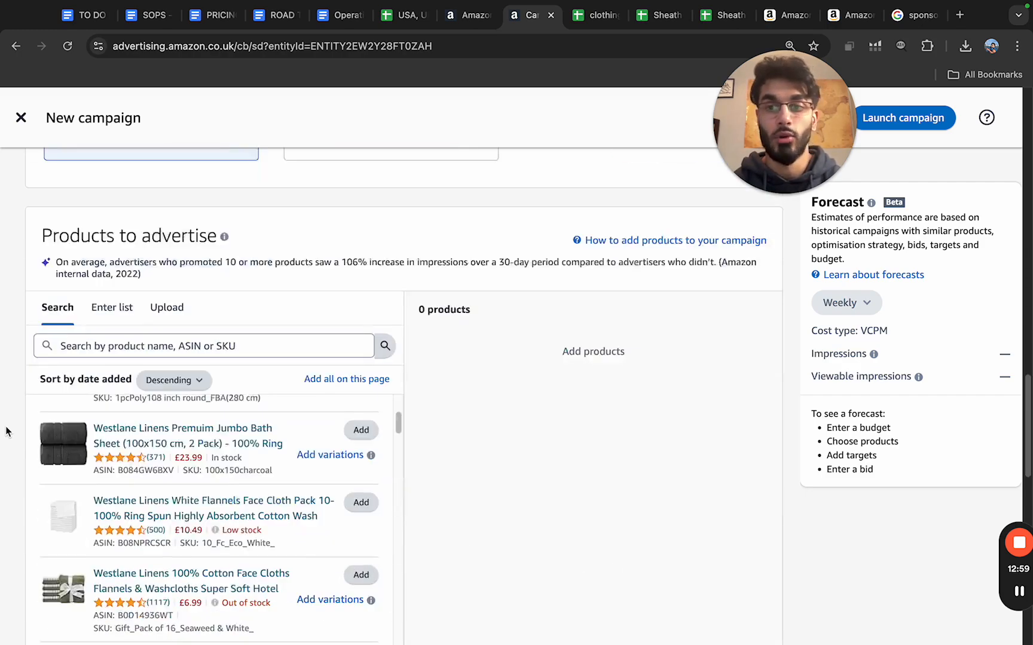
{"action": "left_click", "coordinate": [53, 284]}
{"action": "scroll", "coordinate": [40, 383], "scroll_direction": "down", "scroll_amount": 3}
{"action": "scroll", "coordinate": [44, 384], "scroll_direction": "down", "scroll_amount": 1}
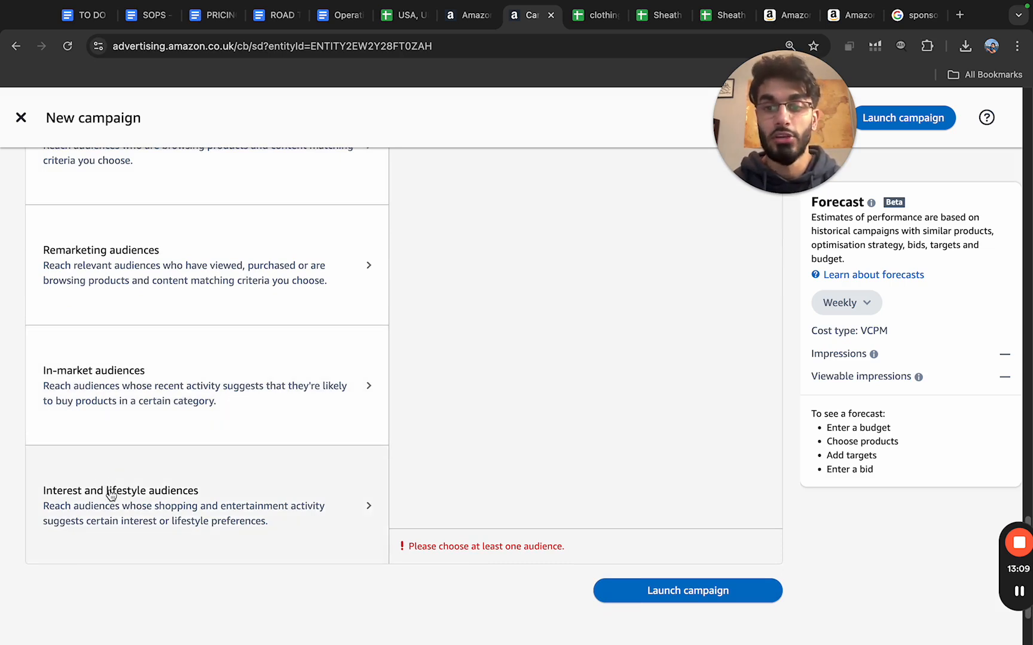
{"action": "left_click", "coordinate": [110, 493]}
{"action": "scroll", "coordinate": [3, 298], "scroll_direction": "up", "scroll_amount": 2}
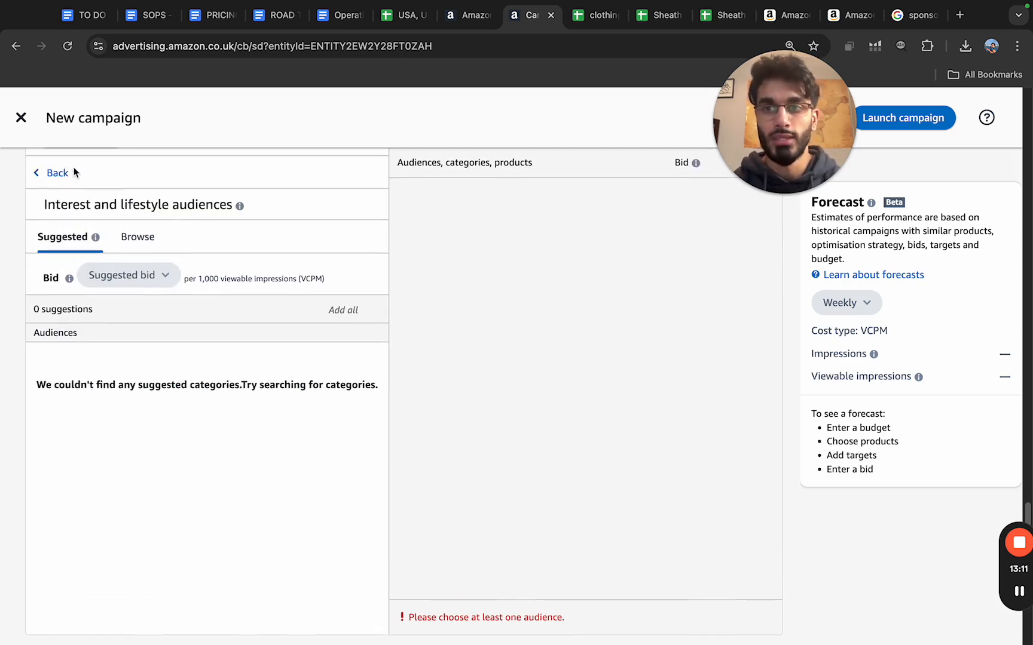
{"action": "left_click", "coordinate": [54, 174]}
{"action": "scroll", "coordinate": [9, 374], "scroll_direction": "down", "scroll_amount": 3}
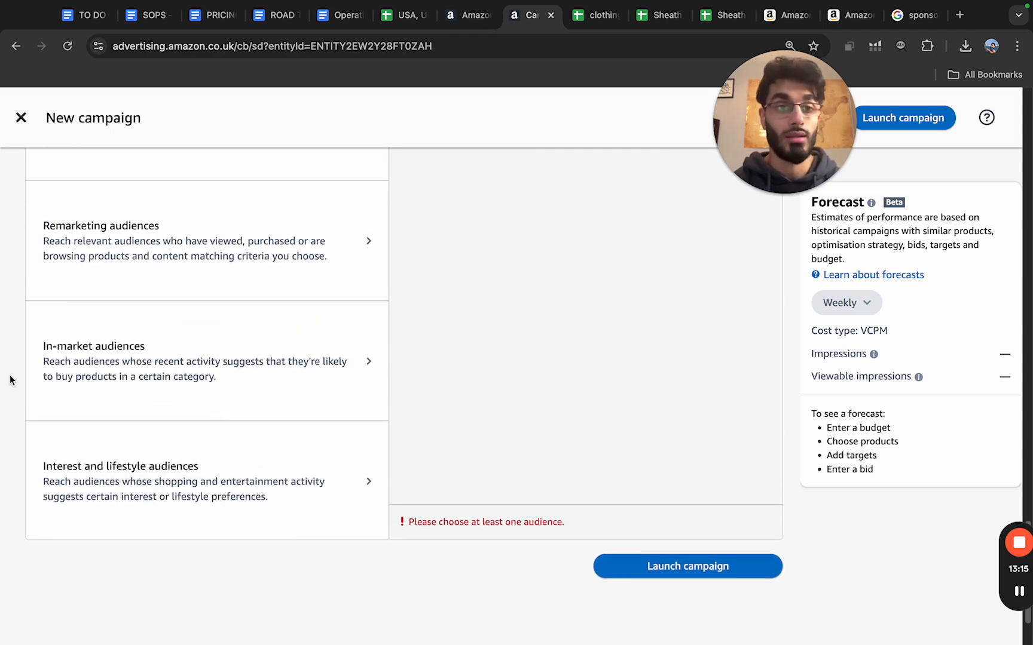
Try the Page visits optimisation strategy against Conversions and settle on Conversions.
{"action": "scroll", "coordinate": [9, 376], "scroll_direction": "up", "scroll_amount": 3}
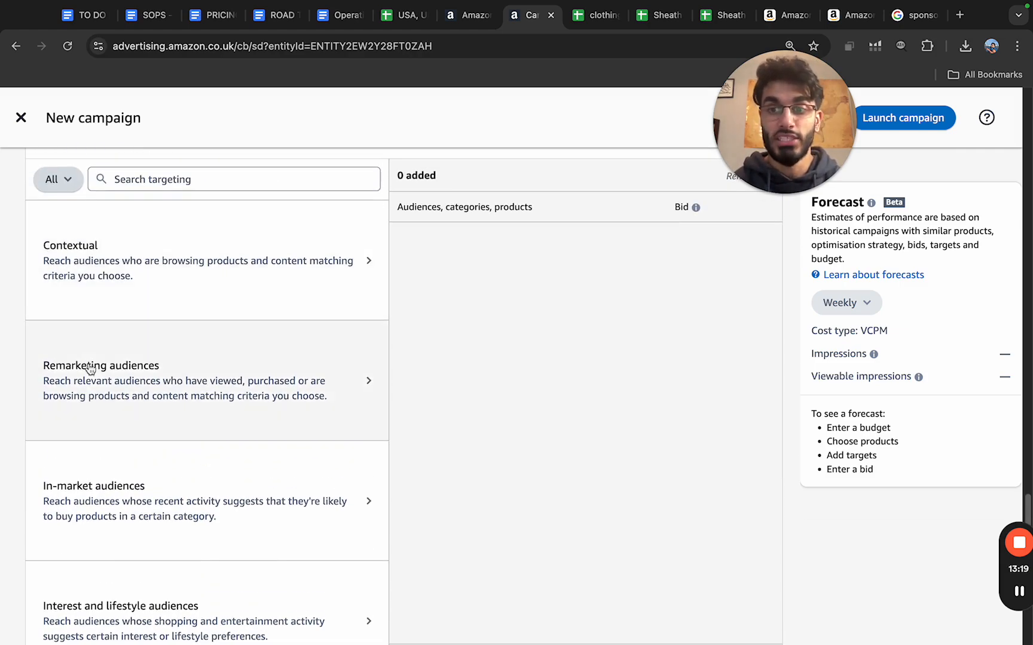
{"action": "scroll", "coordinate": [1, 334], "scroll_direction": "up", "scroll_amount": 1}
{"action": "scroll", "coordinate": [3, 338], "scroll_direction": "up", "scroll_amount": 15}
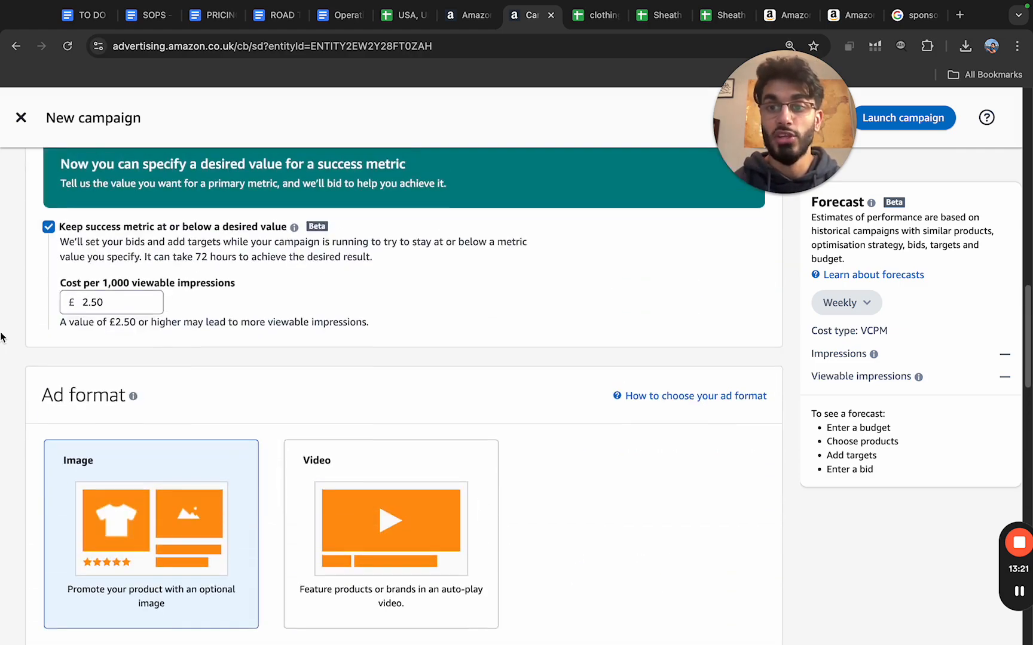
{"action": "scroll", "coordinate": [9, 370], "scroll_direction": "down", "scroll_amount": 2}
{"action": "left_click", "coordinate": [49, 456]}
{"action": "left_click", "coordinate": [49, 527]}
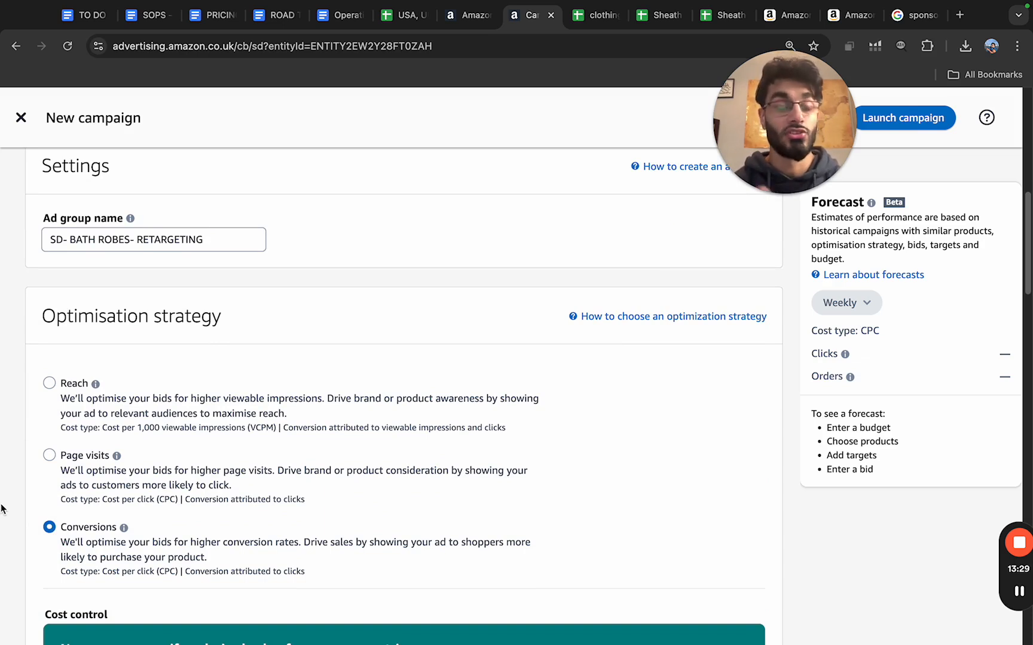
{"action": "left_click", "coordinate": [49, 456]}
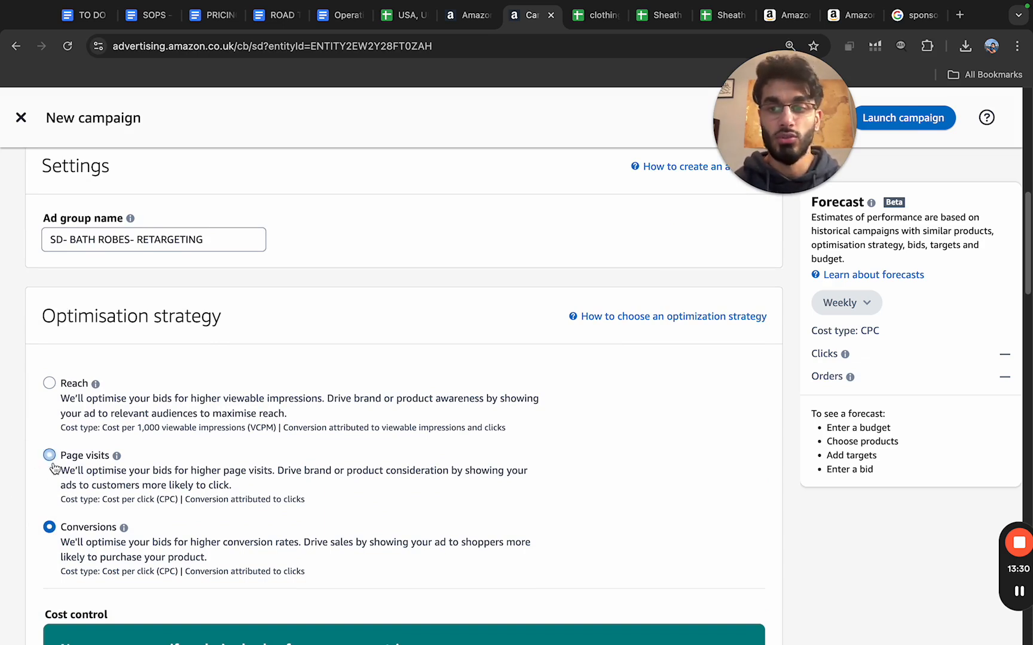
{"action": "left_click", "coordinate": [49, 527]}
Review the targeting types and switch the campaign's optimisation strategy back to Reach.
{"action": "scroll", "coordinate": [3, 526], "scroll_direction": "down", "scroll_amount": 20}
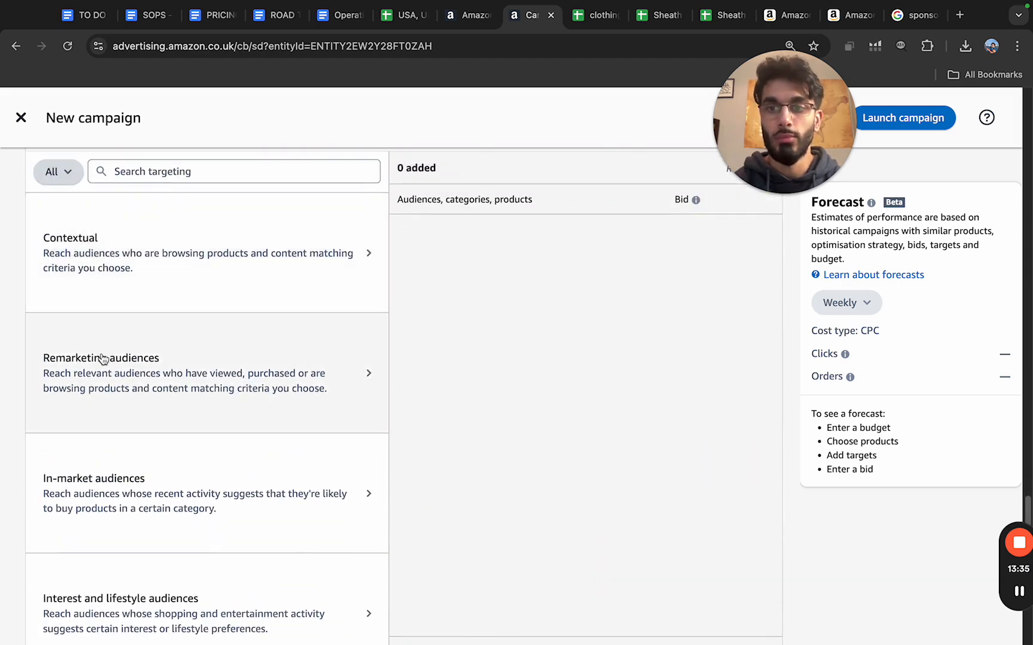
{"action": "scroll", "coordinate": [1, 468], "scroll_direction": "down", "scroll_amount": 3}
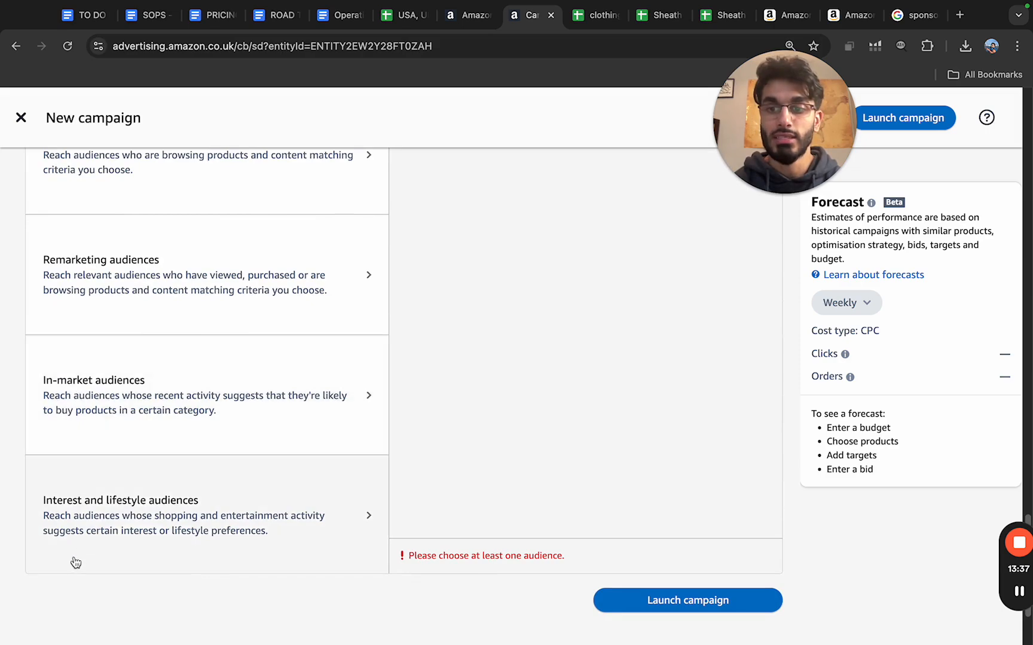
{"action": "scroll", "coordinate": [89, 523], "scroll_direction": "up", "scroll_amount": 15}
{"action": "left_click", "coordinate": [49, 374]}
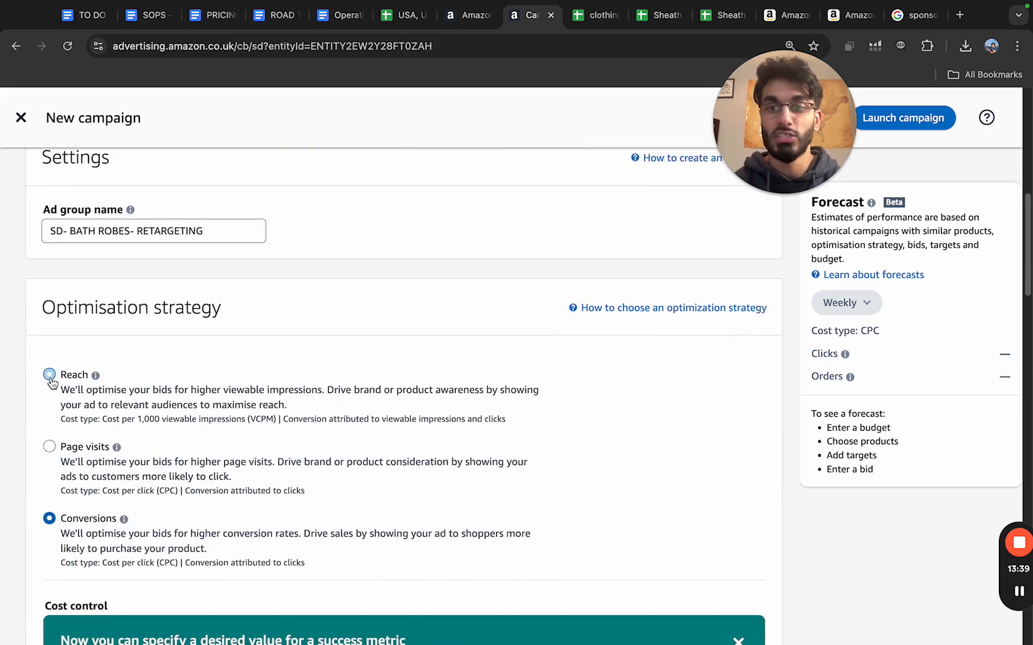
Enable the Logo and Headline customisations in the ad creative, checking the logo options and the ad previews.
{"action": "scroll", "coordinate": [242, 451], "scroll_direction": "down", "scroll_amount": 15}
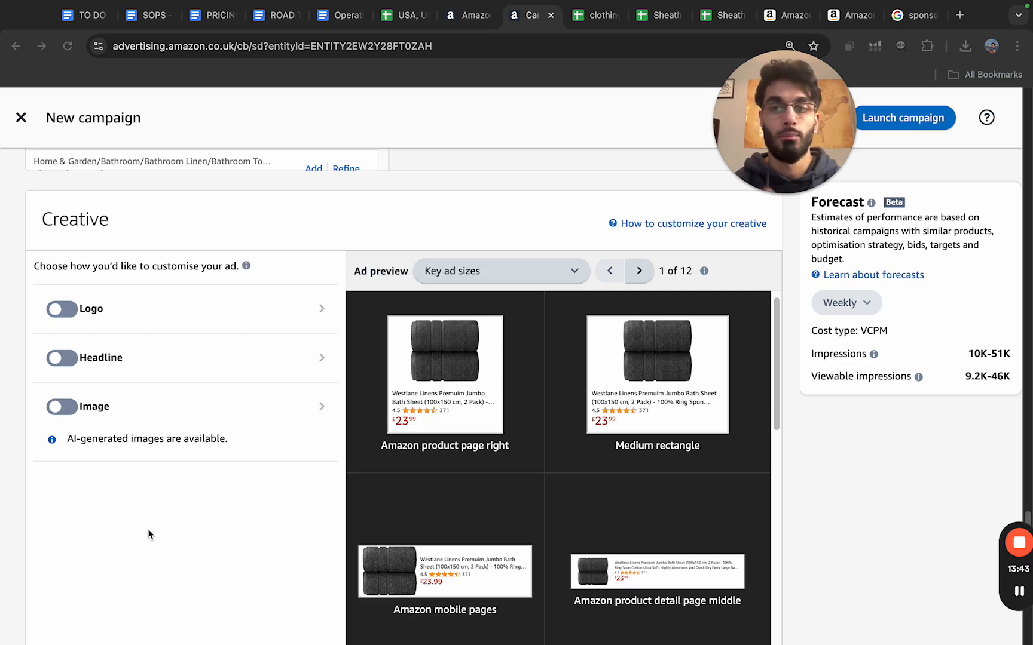
{"action": "left_click", "coordinate": [62, 311]}
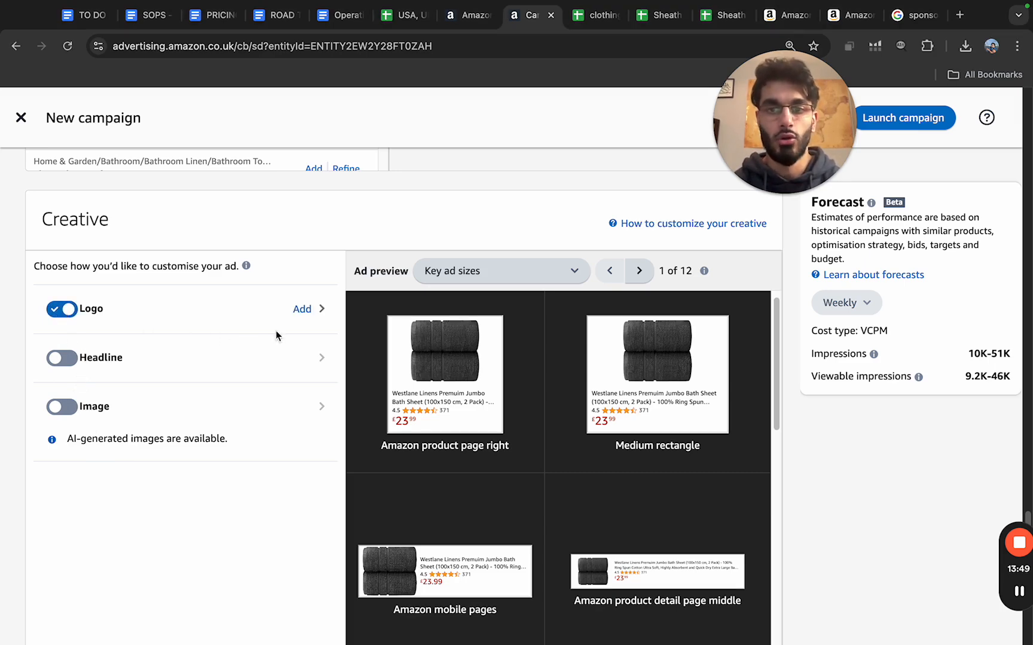
{"action": "left_click", "coordinate": [308, 310]}
{"action": "left_click", "coordinate": [54, 269]}
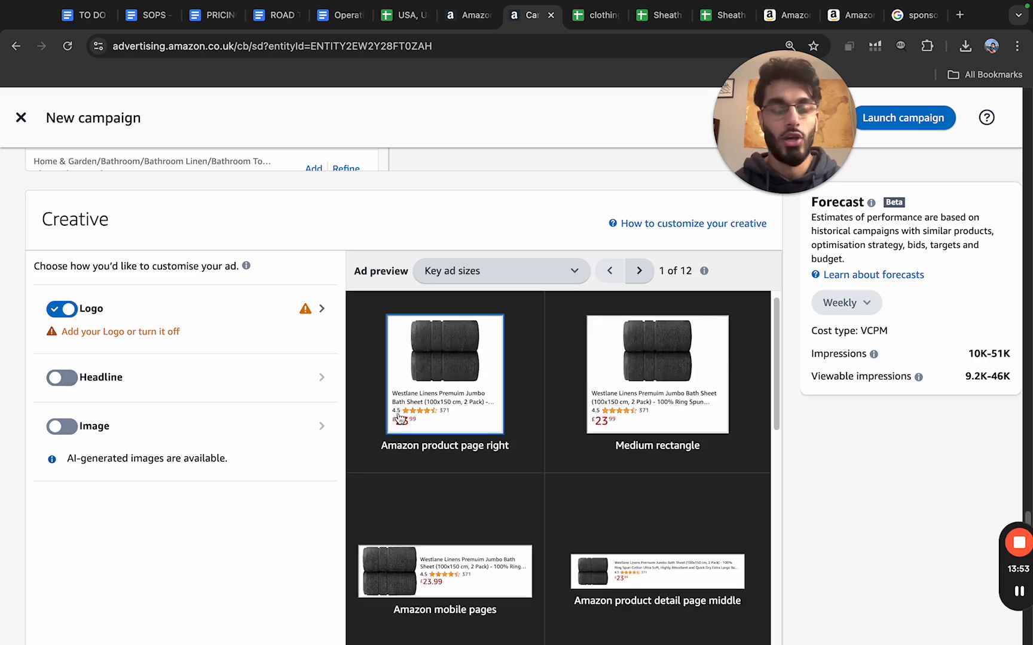
{"action": "left_click", "coordinate": [60, 377]}
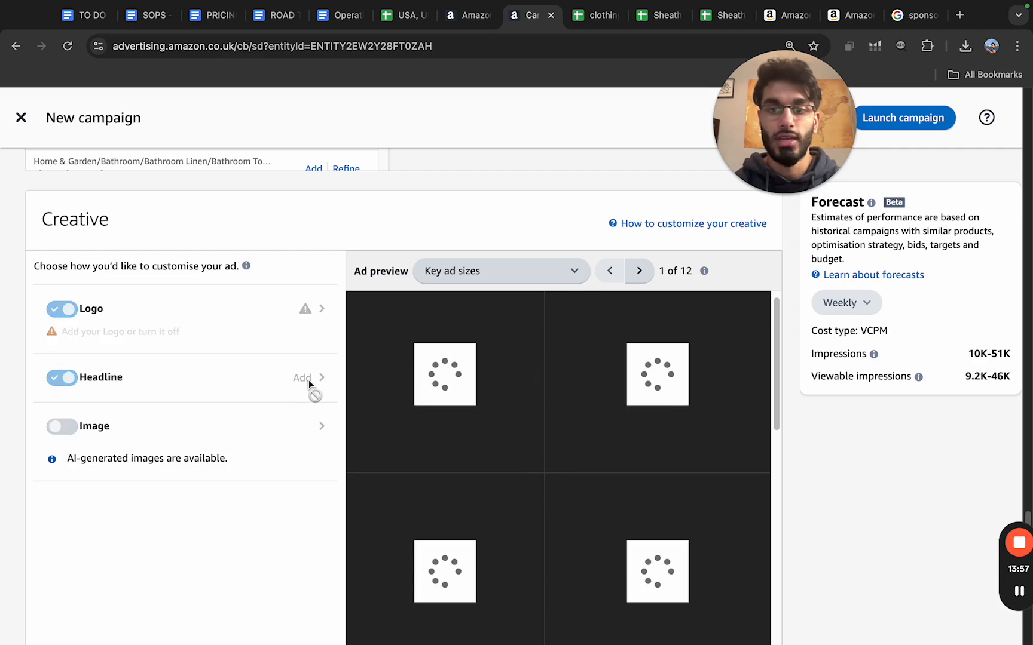
{"action": "scroll", "coordinate": [207, 515], "scroll_direction": "down", "scroll_amount": 4}
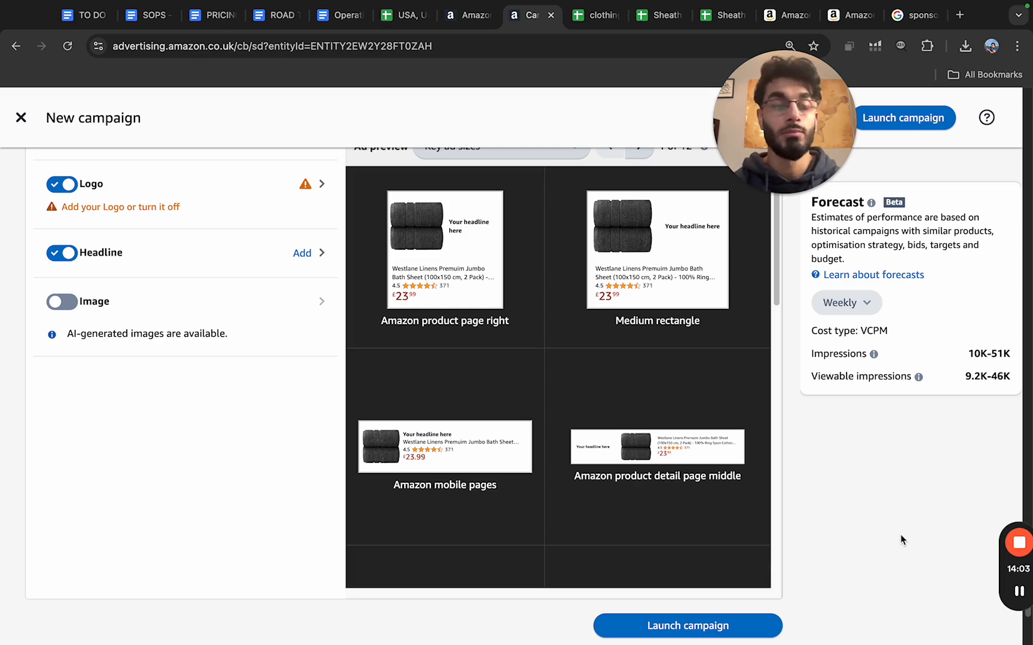
{"action": "left_click", "coordinate": [1023, 592]}
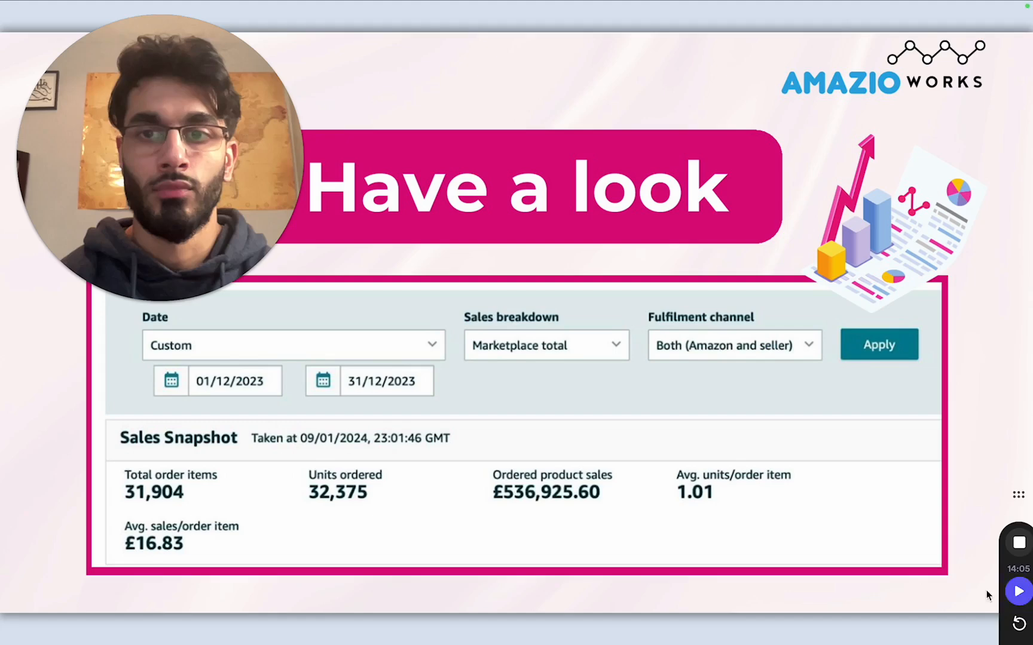
{"action": "left_click", "coordinate": [1014, 594]}
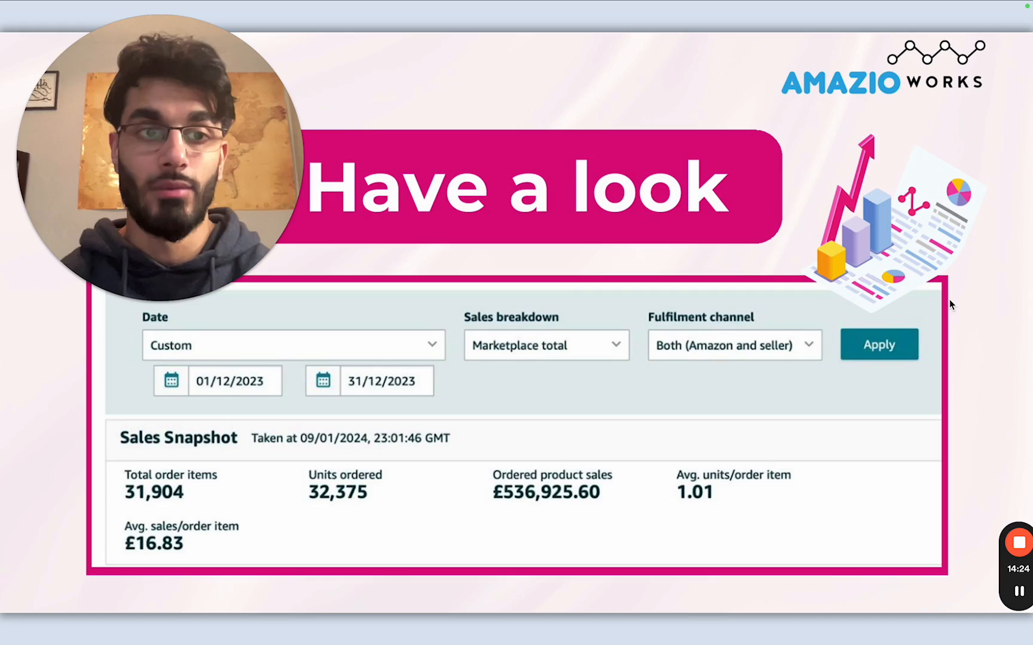
Switch to the case study document and page forward through the advertising proof and total sales to the Dec-2023 stats table.
{"action": "left_click", "coordinate": [979, 324]}
{"action": "left_click", "coordinate": [979, 323]}
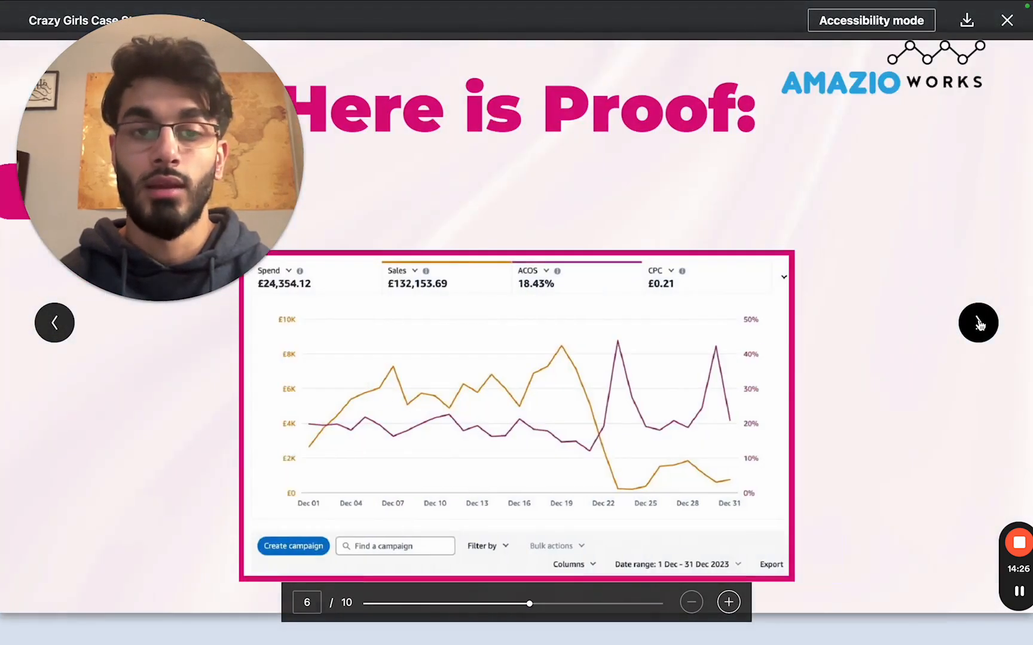
{"action": "left_click", "coordinate": [979, 324]}
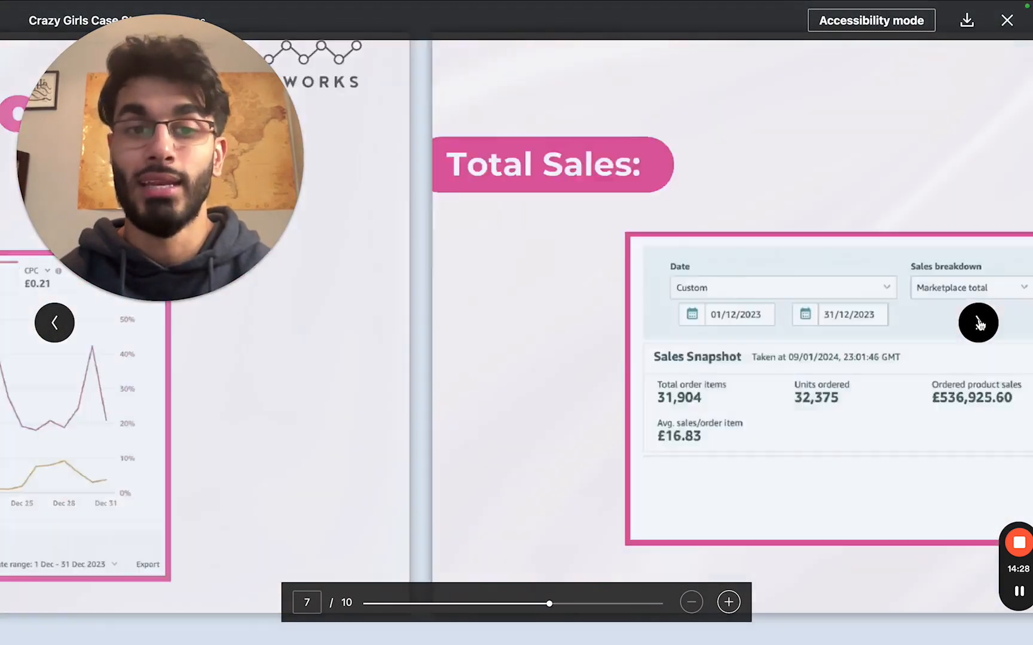
{"action": "left_click", "coordinate": [979, 324]}
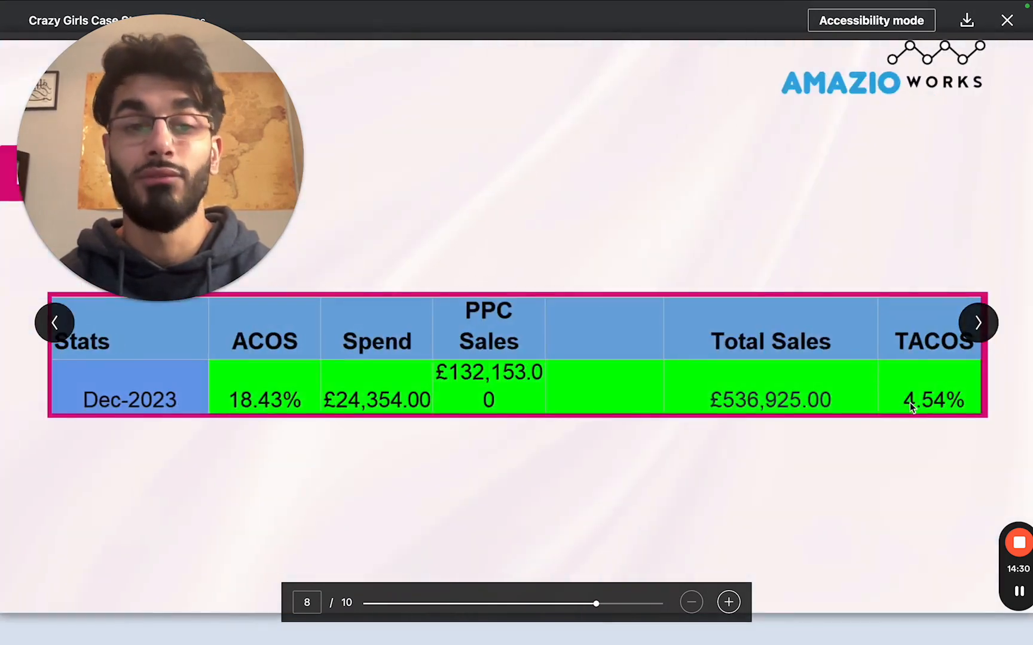